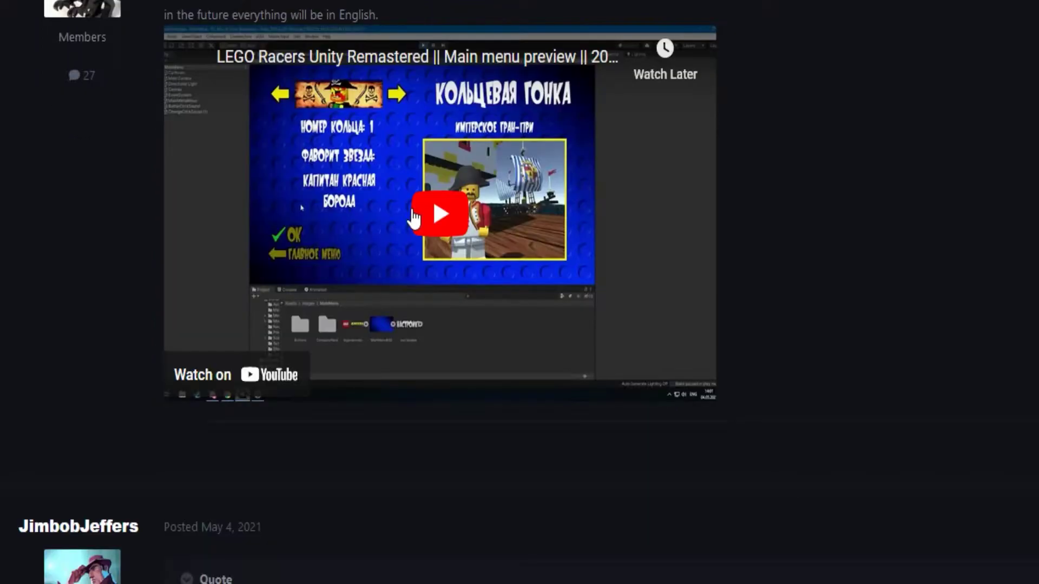
- Play the forum post's embedded YouTube video and skip ahead to about 0:30
left_click(438, 211)
left_click(370, 363)
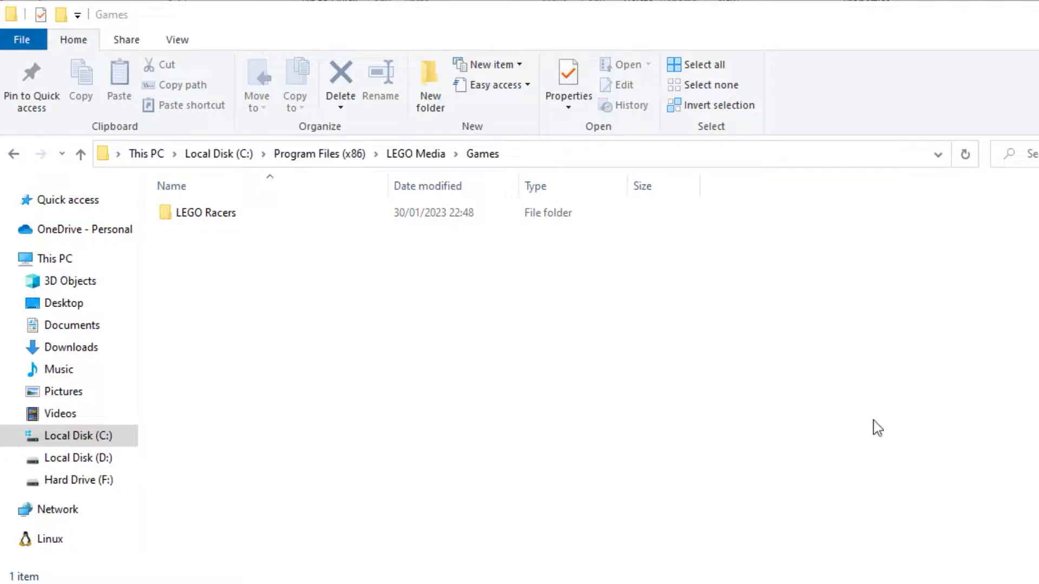
- In the LEGO Racers folder, watch lmicmp.avi, close it, then select LEGO.JAM
double_click(246, 221)
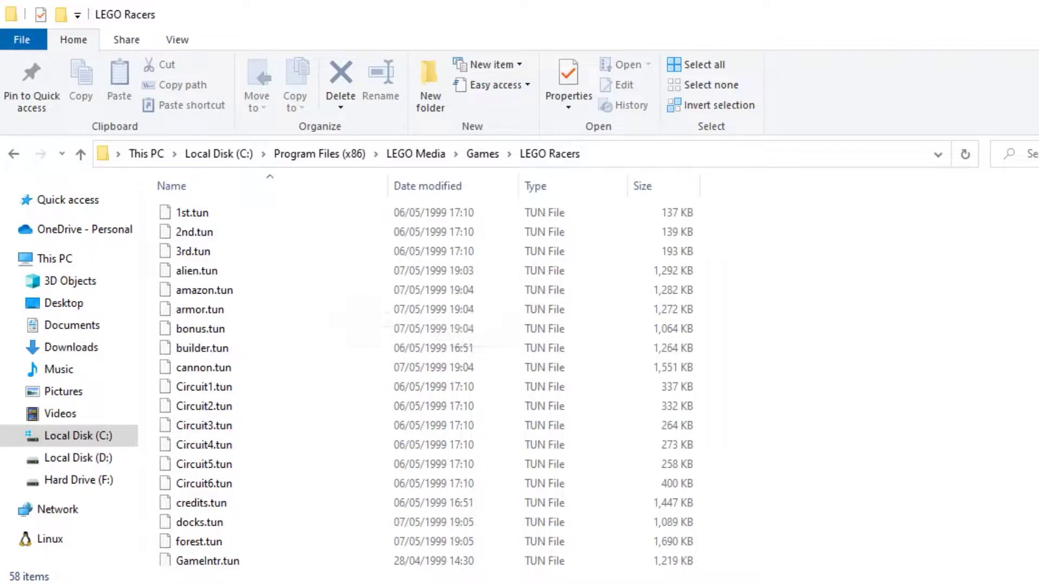
scroll(596, 379, "down", 2)
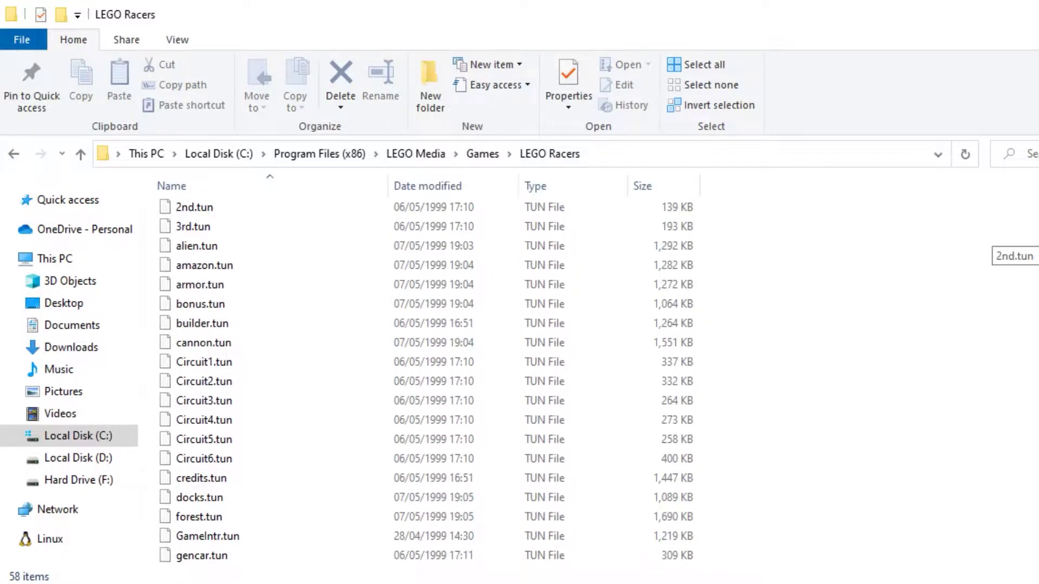
scroll(596, 379, "down", 3)
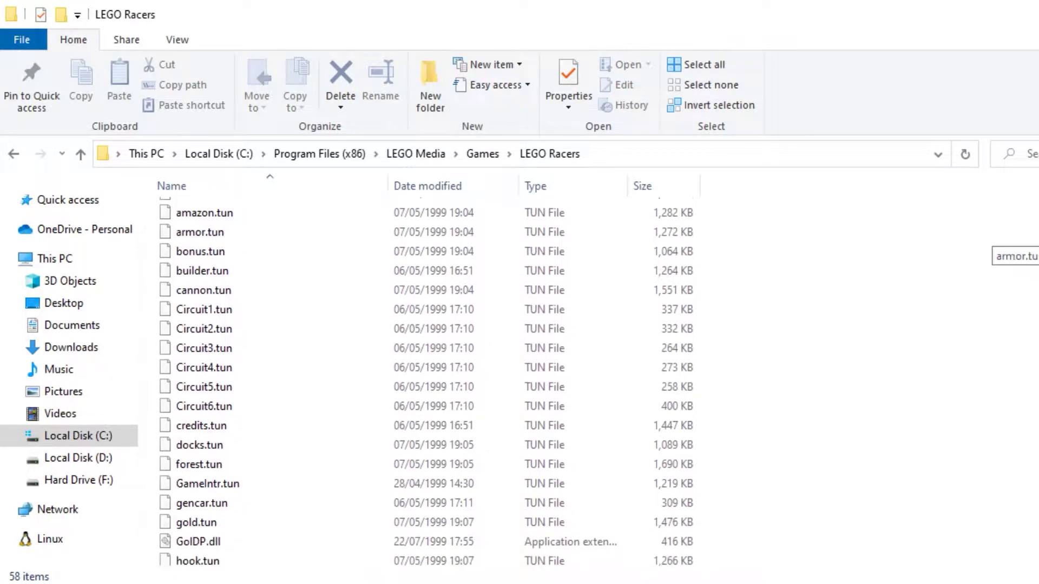
scroll(318, 401, "down", 1)
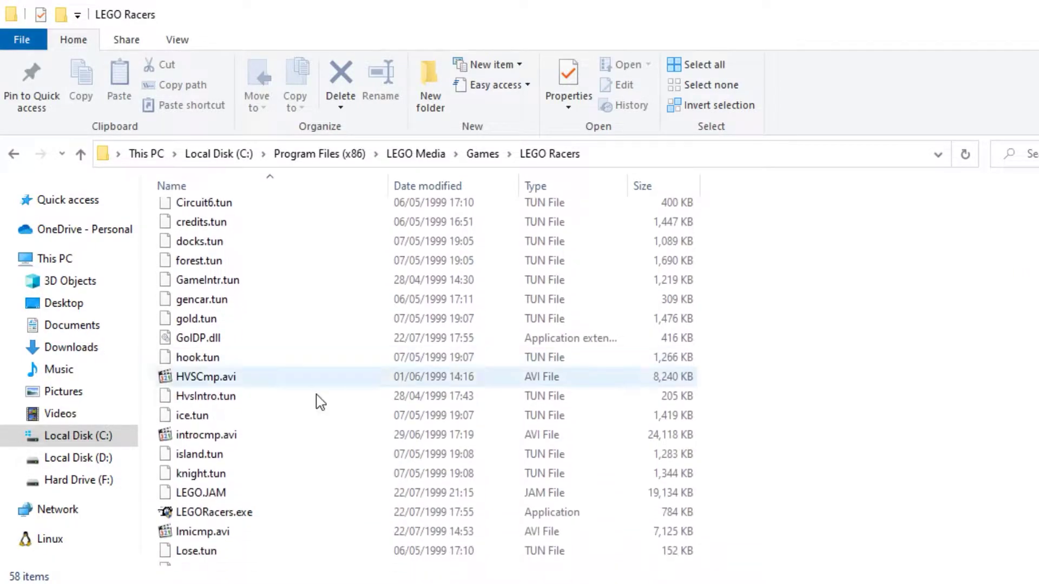
left_click(283, 530)
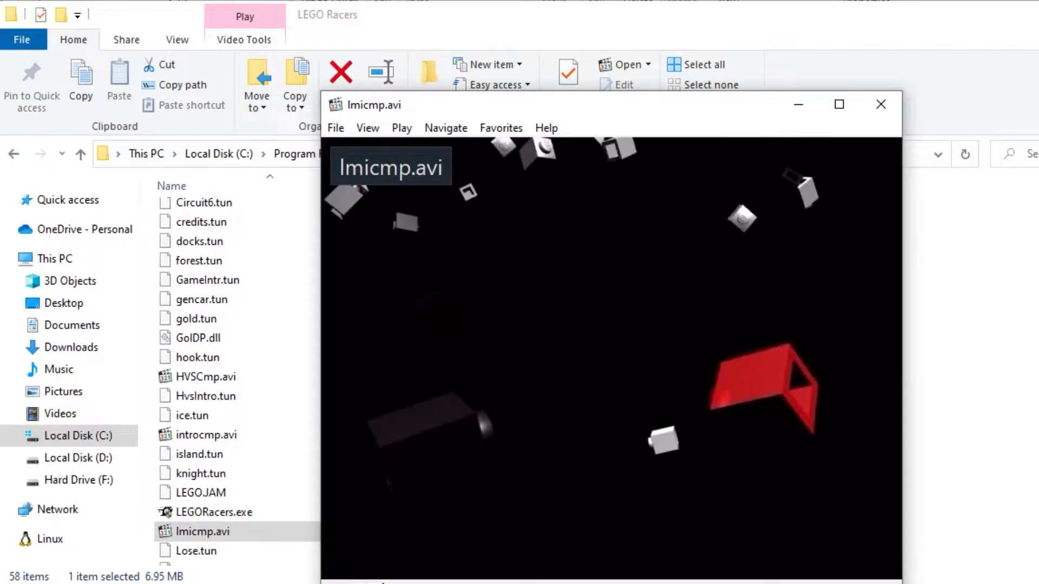
left_click(880, 104)
scroll(1006, 324, "down", 3)
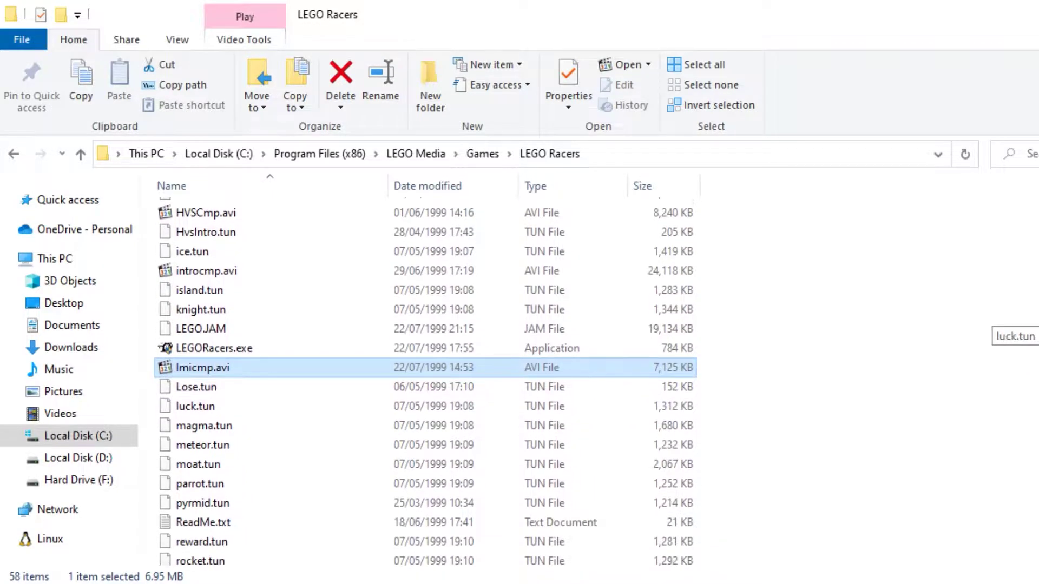
left_click(231, 335)
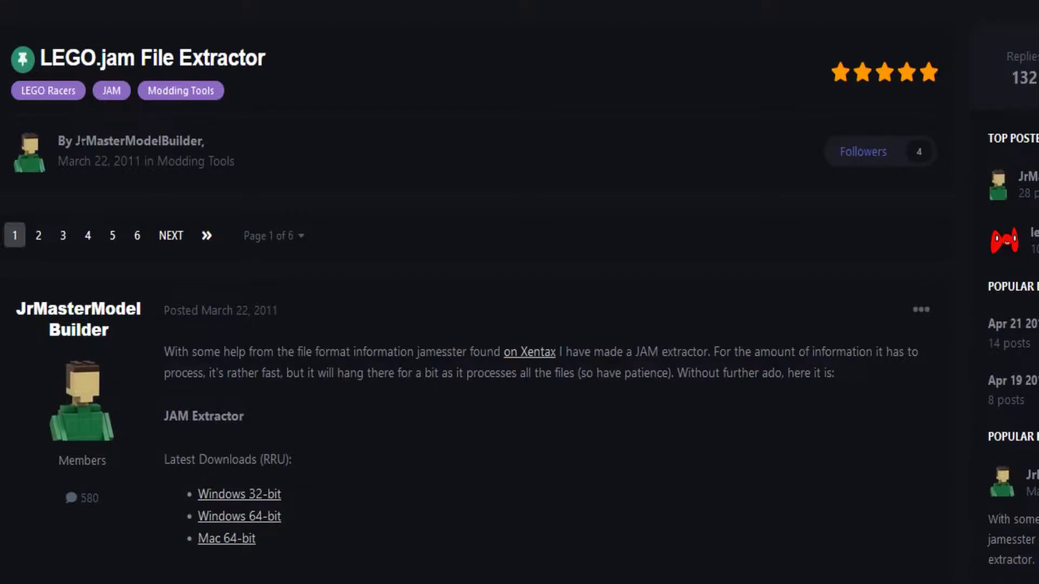
- Highlight and scroll through passages of the forum post
left_click_drag(78, 141, 237, 152)
left_click_drag(58, 161, 141, 161)
left_click(319, 164)
scroll(319, 164, "down", 1)
scroll(320, 166, "down", 4)
left_click_drag(178, 122, 250, 125)
left_click(280, 146)
scroll(282, 152, "down", 2)
scroll(284, 151, "up", 2)
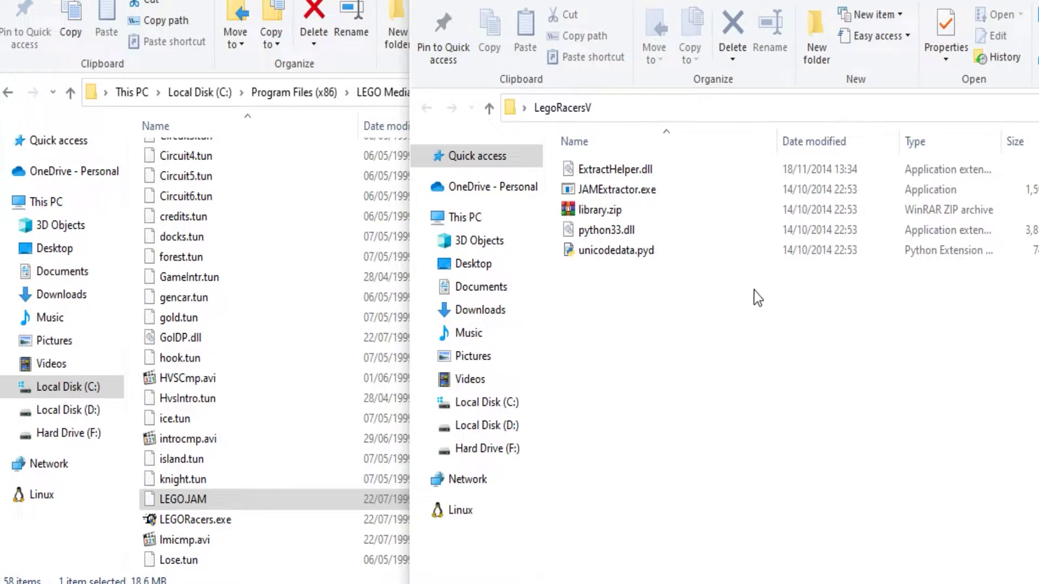
- Copy LEGO.JAM into LegoRacersV and unpack it with JAMExtractor.exe
right_click_drag(315, 501, 718, 458)
left_click(765, 520)
left_click_drag(603, 210, 619, 186)
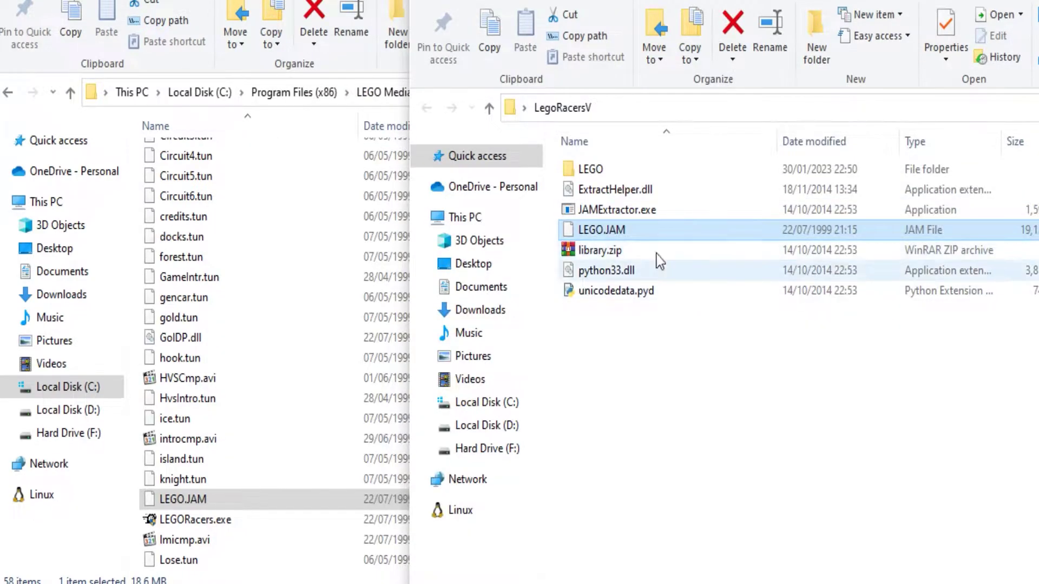
- Browse the extracted LEGO > GAMEDATA folders, check COMMON, and open RACEC0R2
double_click(657, 172)
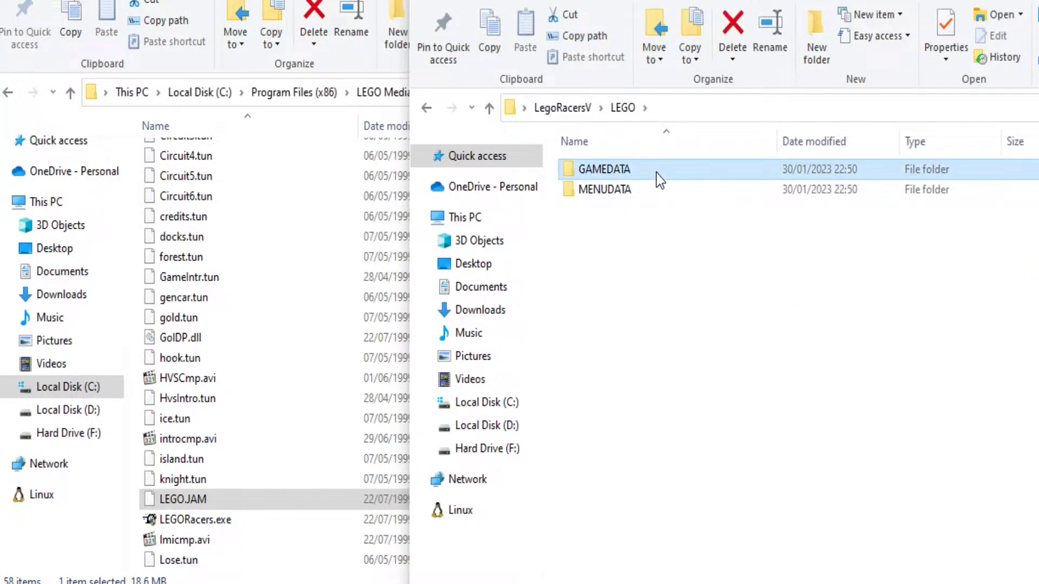
double_click(657, 174)
left_click_drag(677, 2, 248, 1)
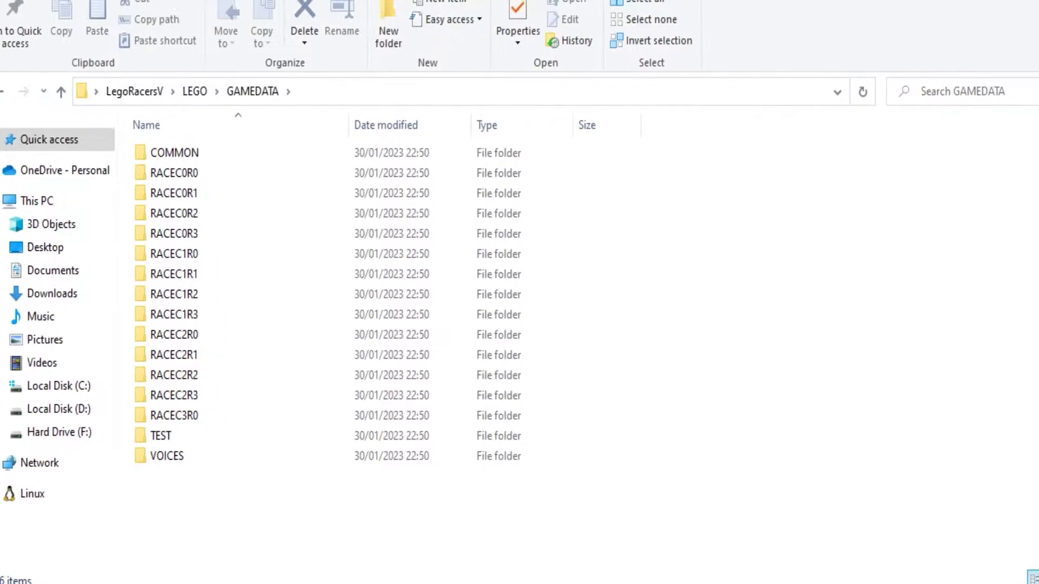
double_click(226, 157)
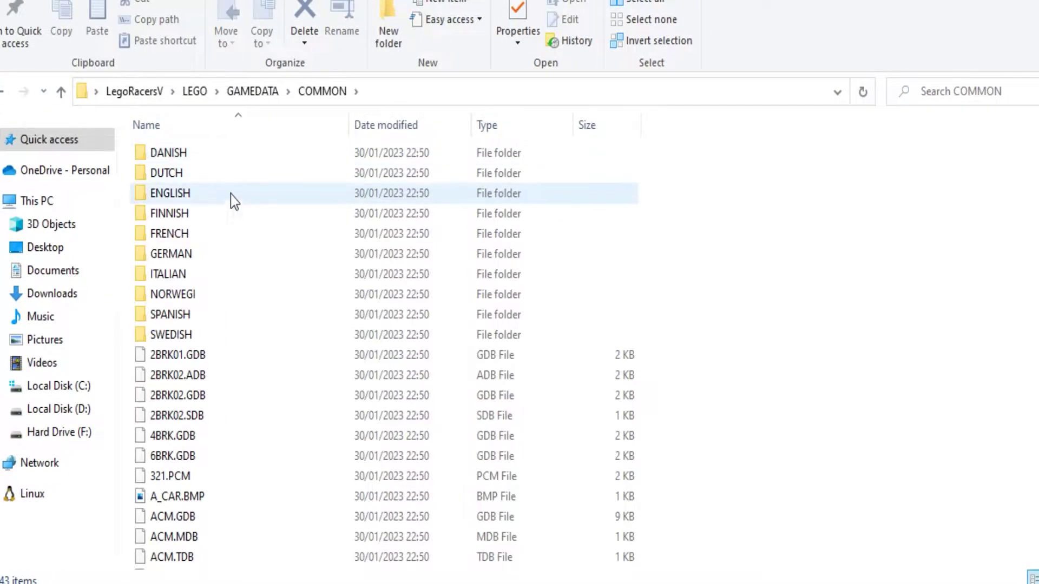
scroll(242, 215, "down", 20)
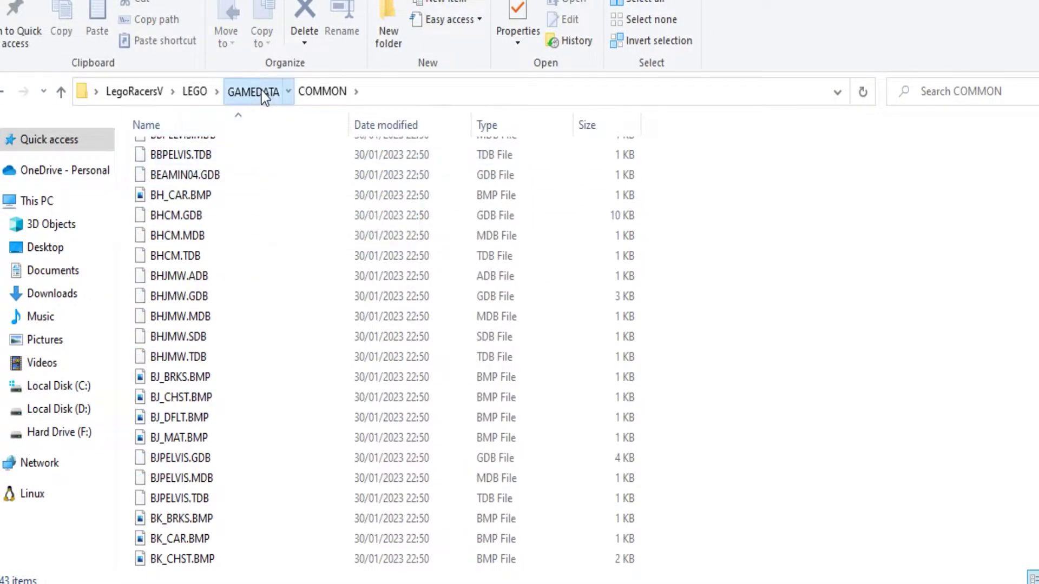
left_click(261, 91)
double_click(245, 208)
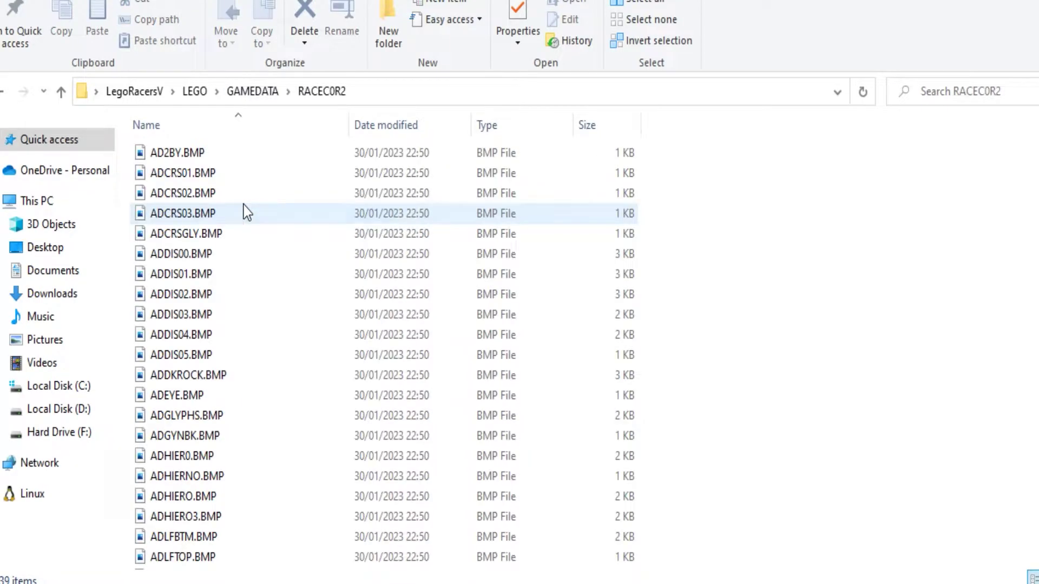
- Try opening ADCRS03.BMP and step through the folder's images in the viewer
double_click(243, 207)
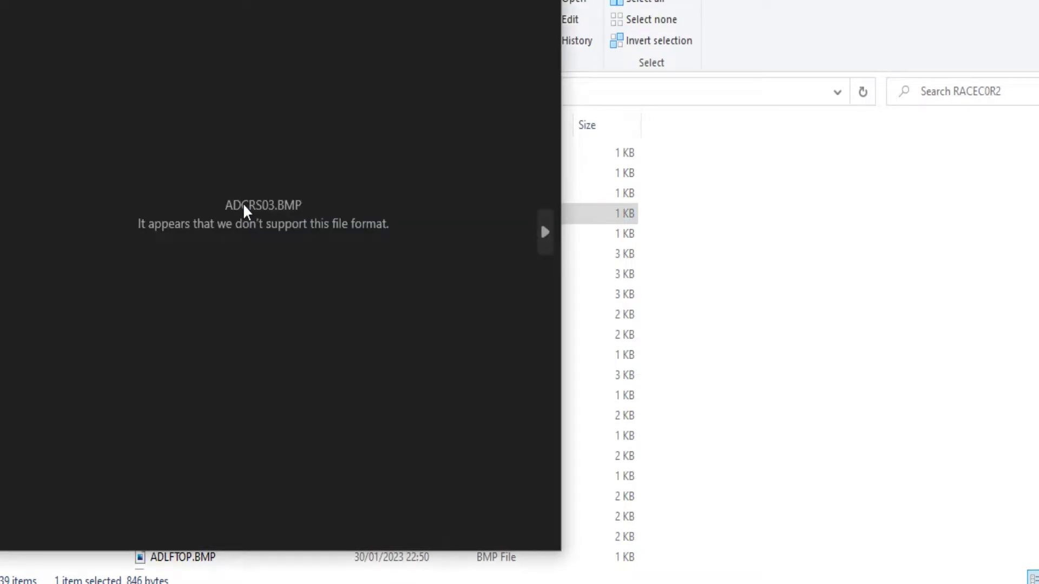
left_click(541, 233)
left_click(542, 232)
left_click(542, 232)
left_click(541, 233)
left_click(542, 233)
left_click(542, 233)
left_click(545, 238)
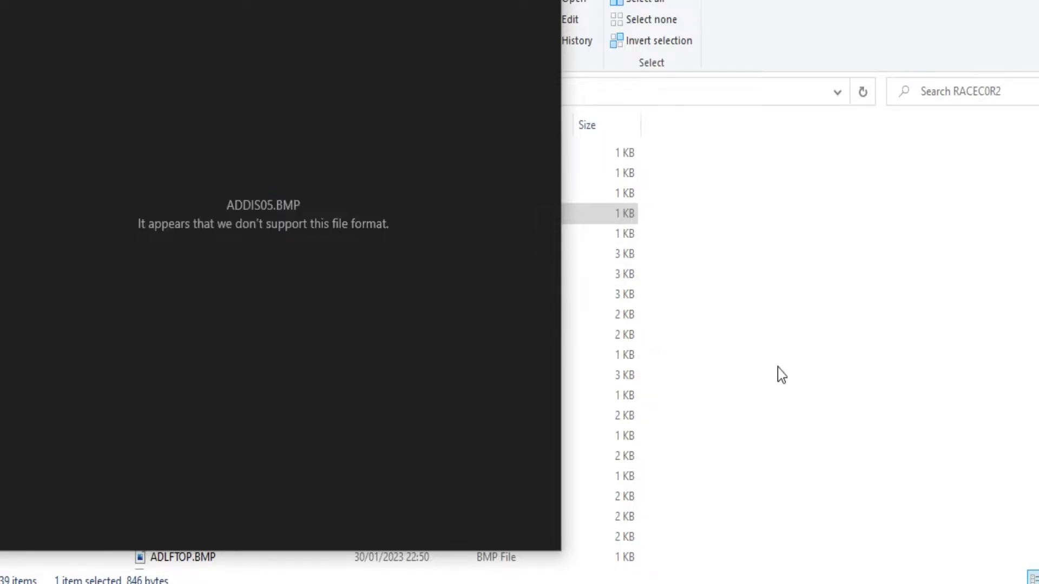
- Back in the RACEC0R2 file list, try opening ADTRSTLK.BMP
left_click(779, 374)
scroll(800, 386, "down", 2)
scroll(704, 398, "down", 15)
scroll(564, 408, "up", 8)
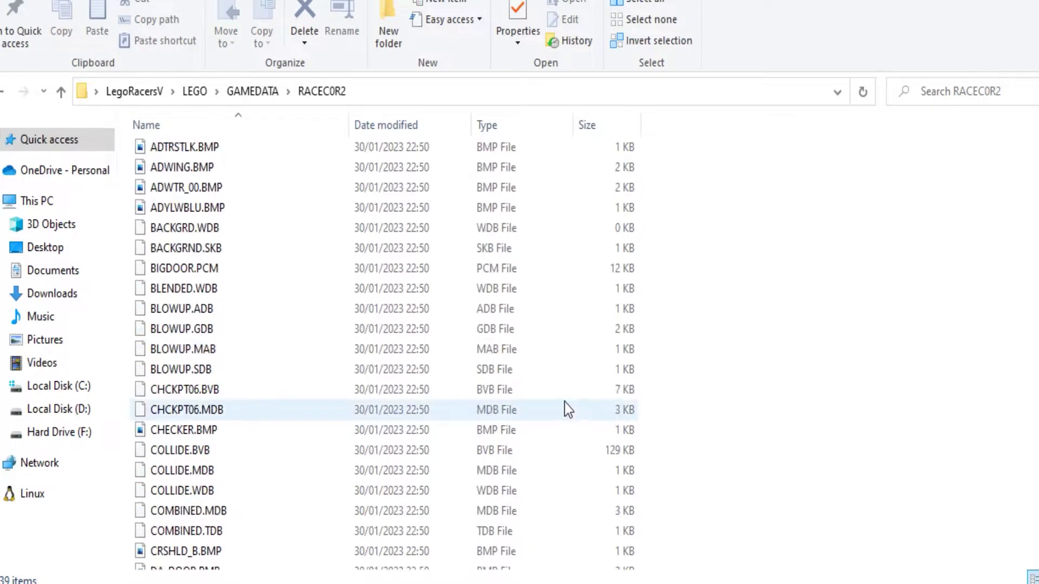
left_click(411, 269)
double_click(410, 267)
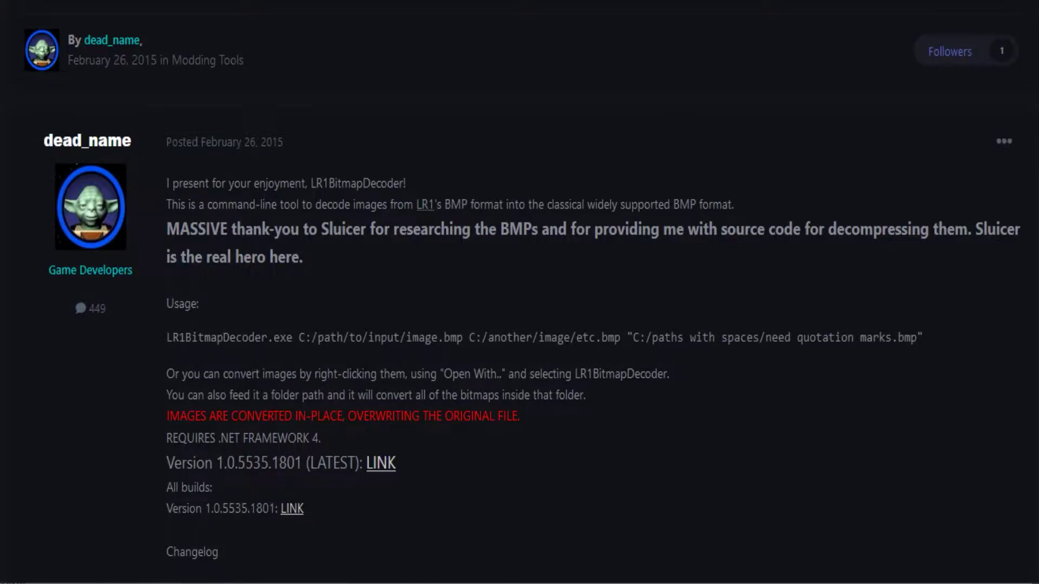
- Visit the decoder's download link, then return and read through the forum post
left_click(379, 469)
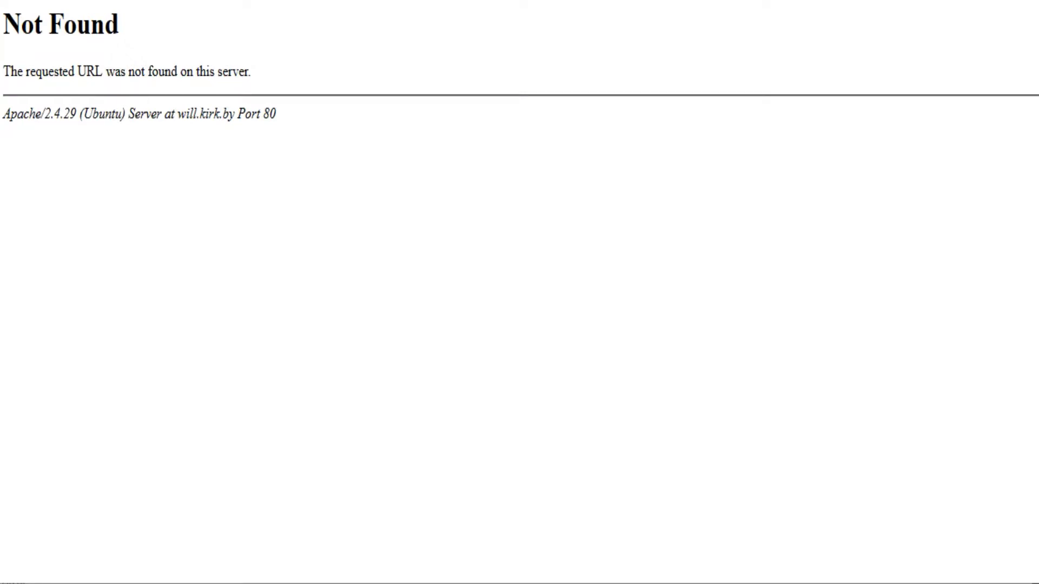
key("alt+Left")
scroll(540, 209, "down", 10)
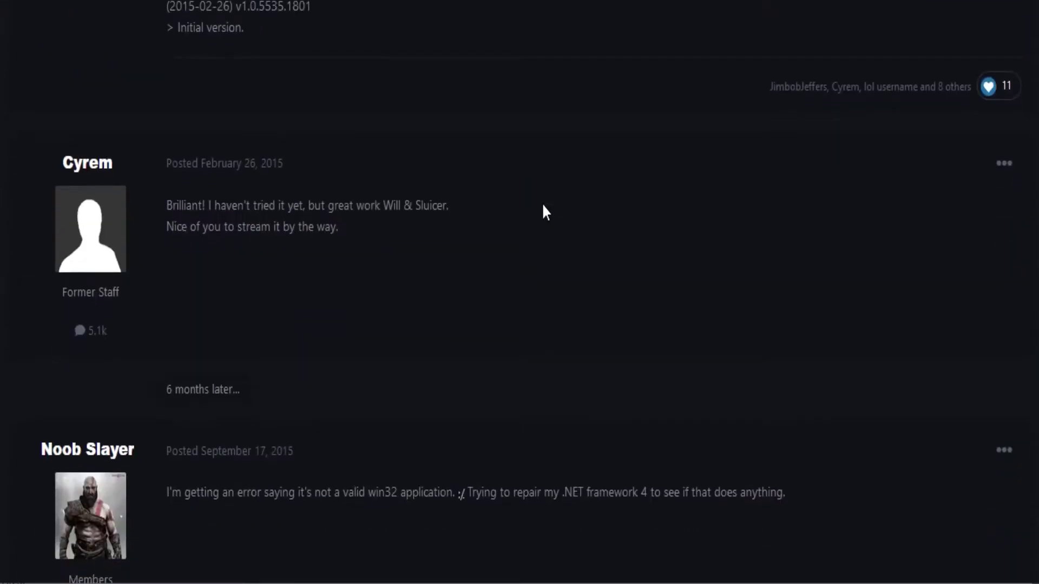
scroll(389, 244, "down", 20)
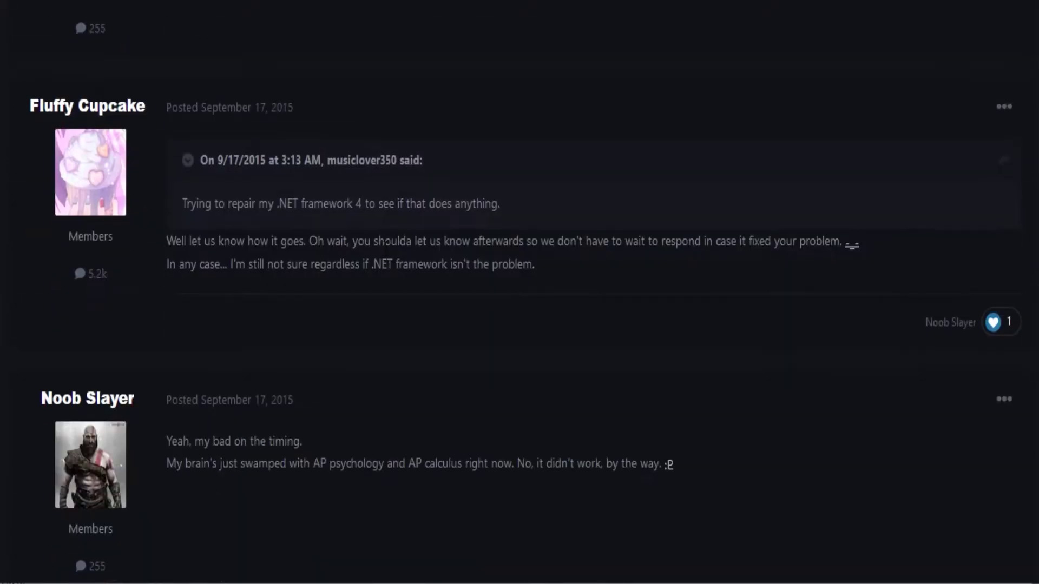
scroll(386, 248, "down", 4)
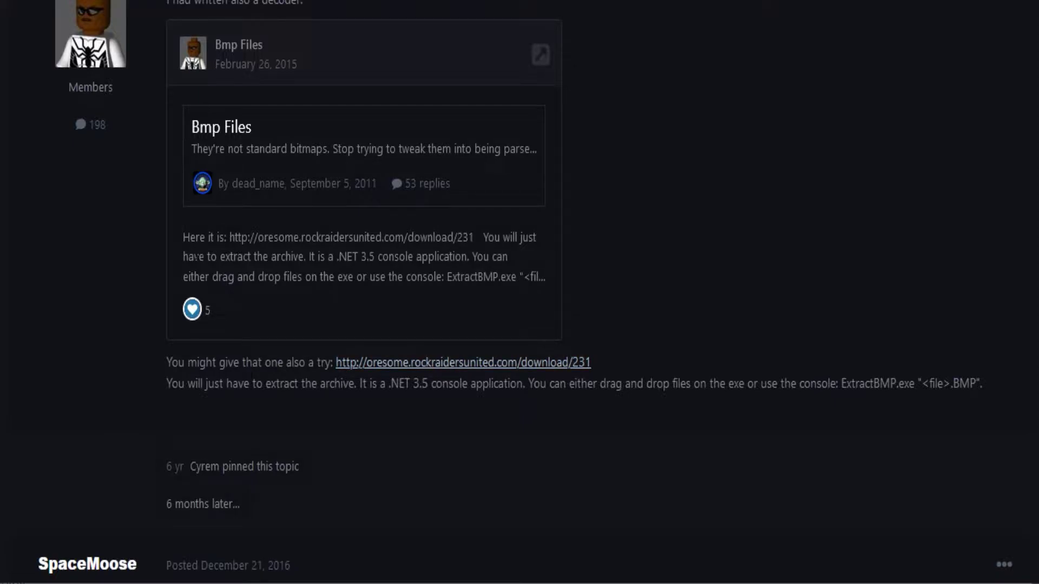
scroll(194, 68, "up", 2)
left_click_drag(173, 97, 257, 97)
left_click_drag(61, 54, 100, 54)
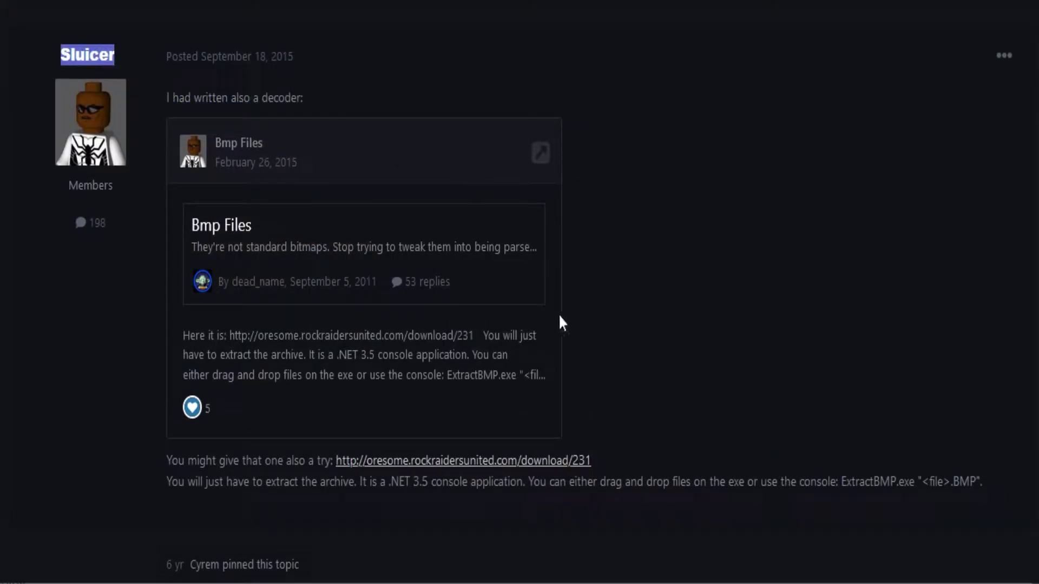
scroll(336, 336, "down", 10)
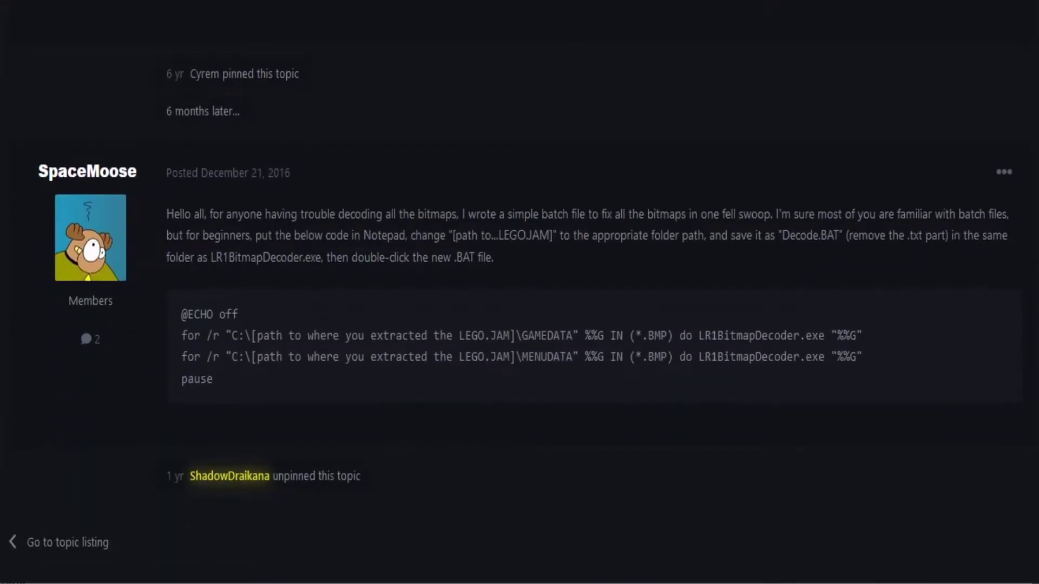
- Copy the batch script from the forum post
left_click_drag(230, 369, 174, 314)
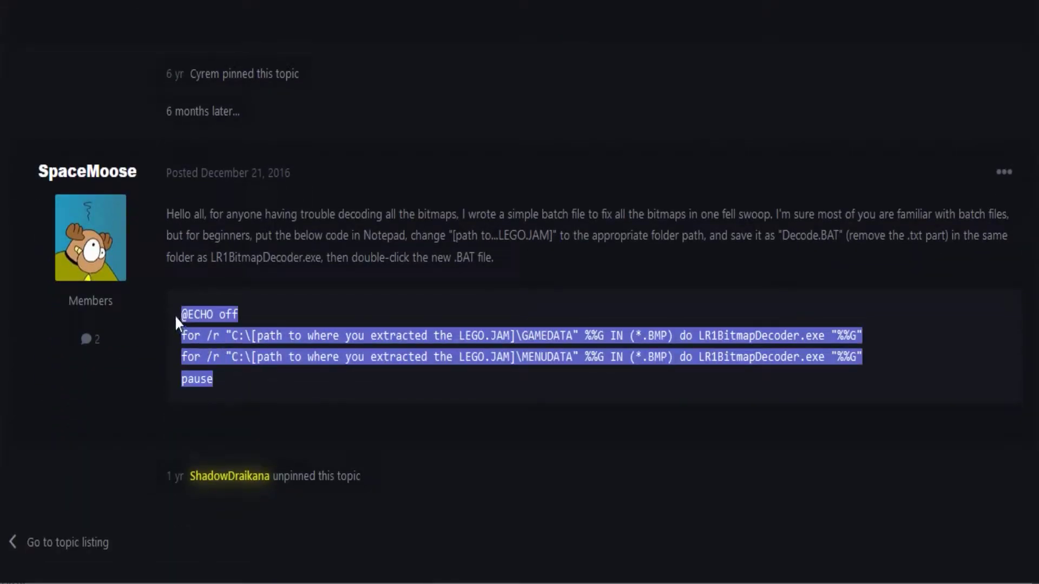
right_click(199, 319)
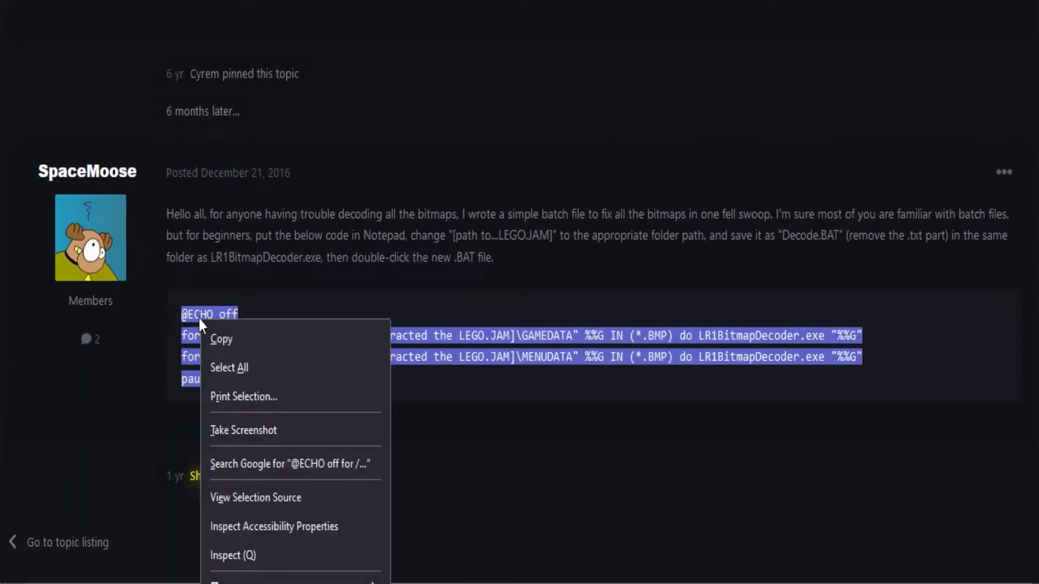
left_click(223, 343)
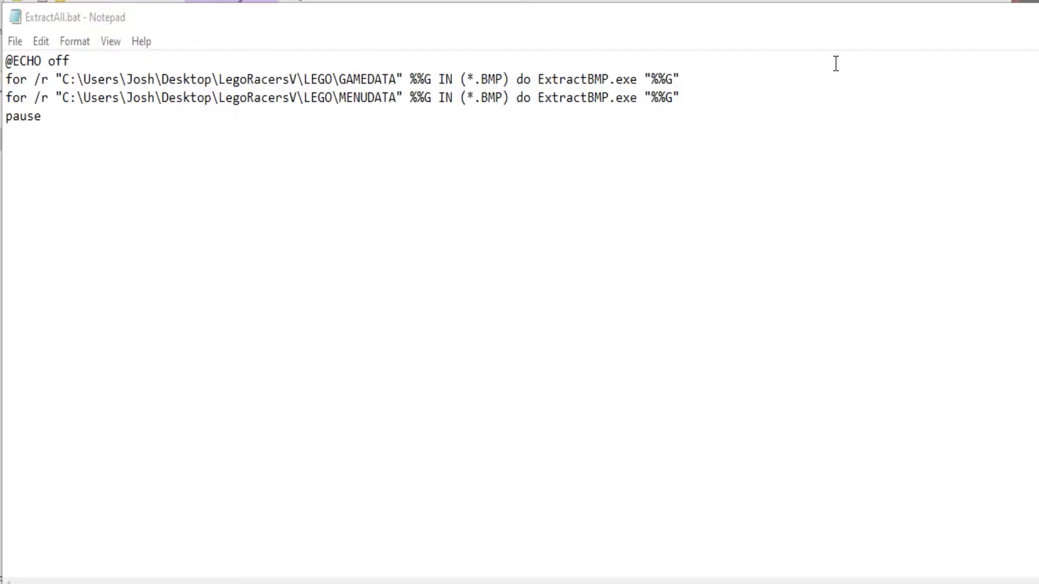
- Run ExtractAll.bat from its folder to start extracting the bitmaps
left_click(465, 25)
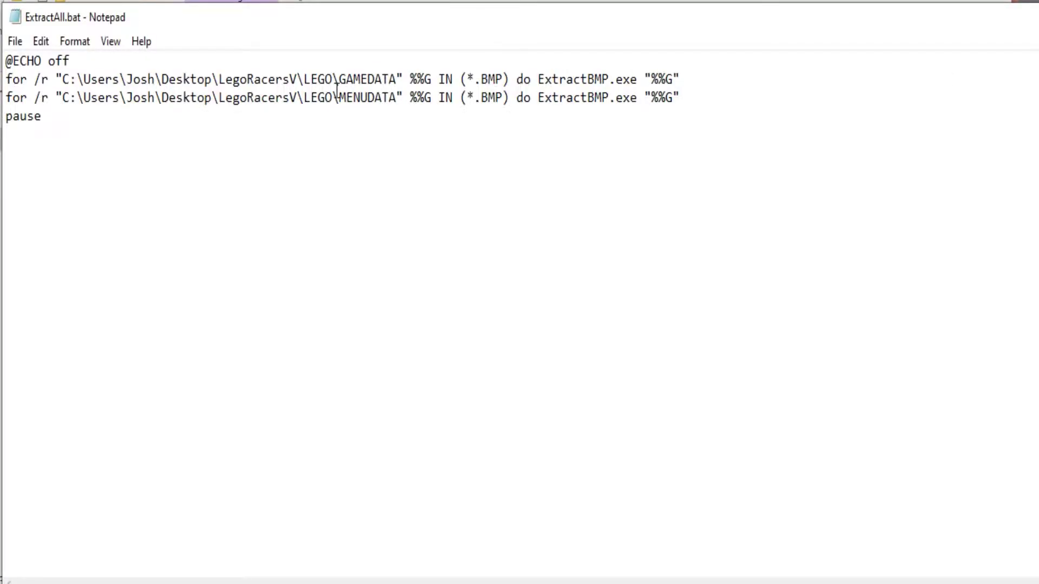
left_click(350, 2)
double_click(210, 220)
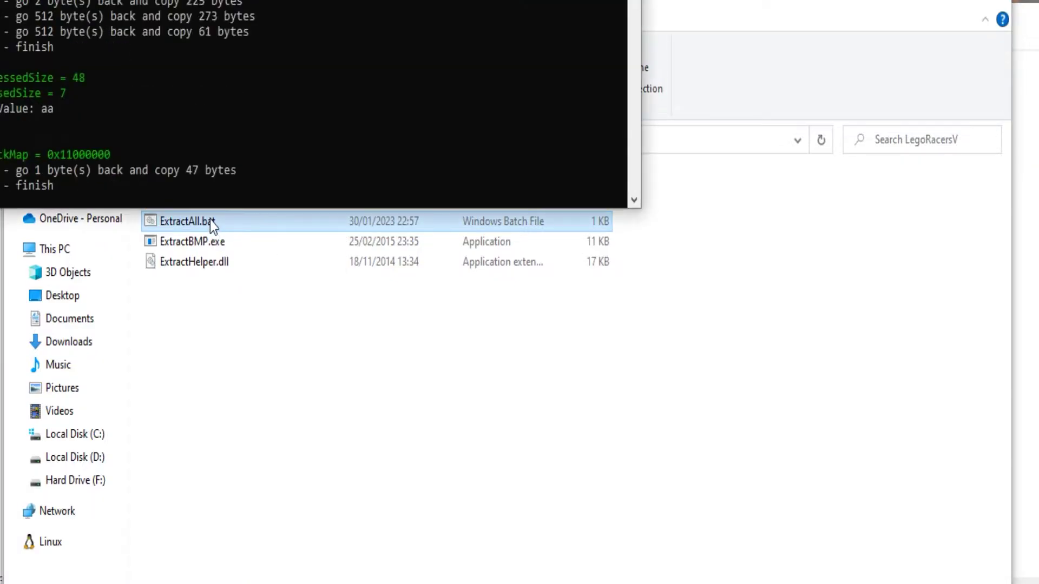
- Bring the extraction console into view and scroll the 1,051 bitmap thumbnails to the end
left_click_drag(184, 0, 372, 82)
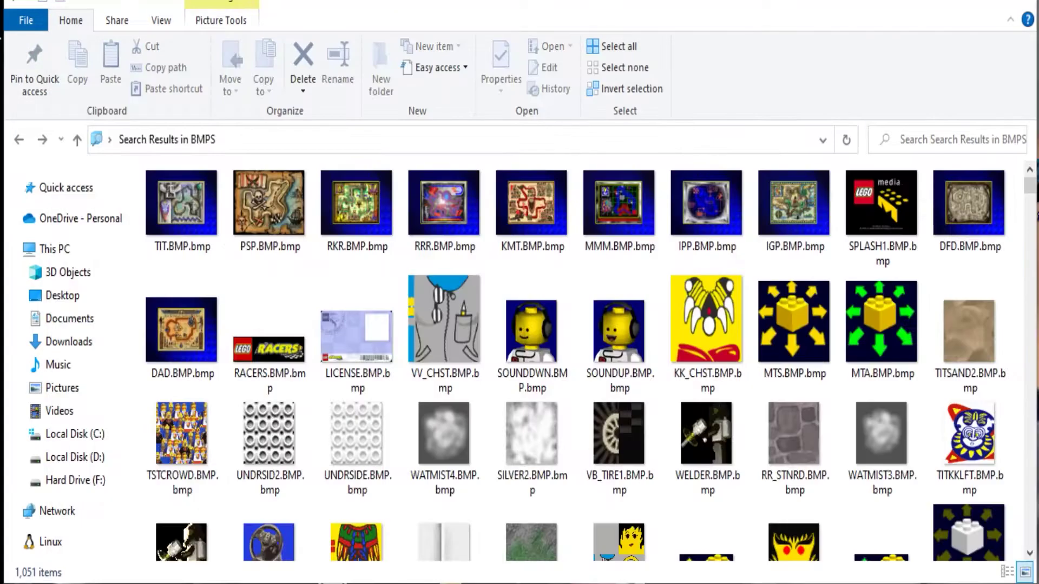
scroll(883, 280, "down", 10)
scroll(881, 280, "down", 20)
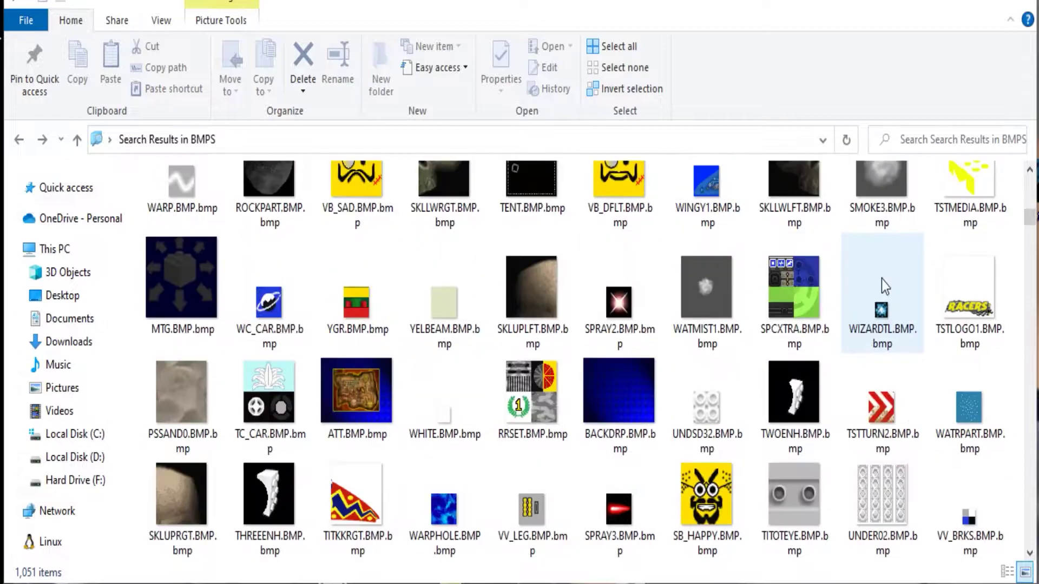
scroll(880, 281, "down", 20)
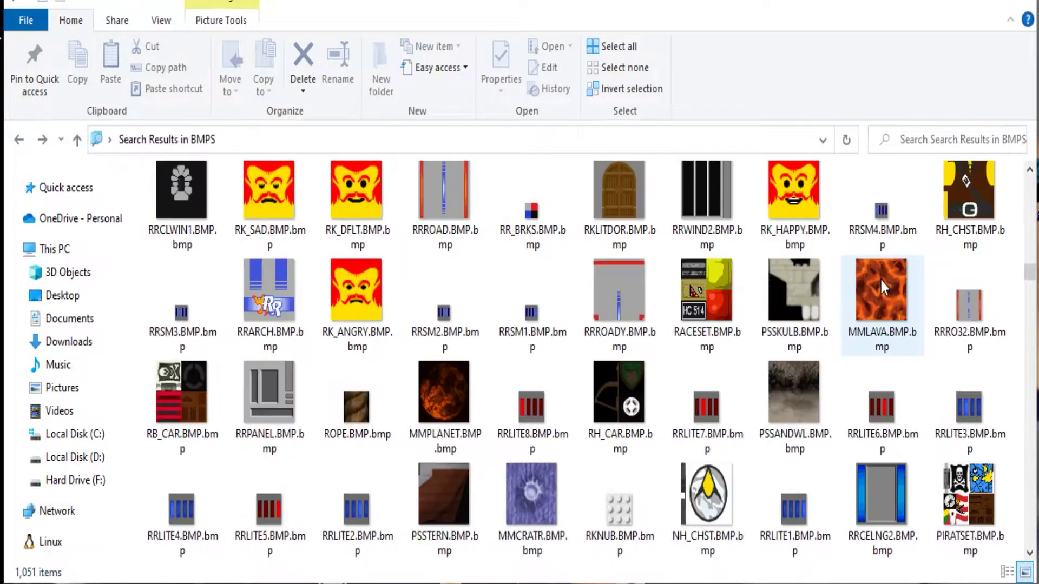
scroll(883, 278, "down", 20)
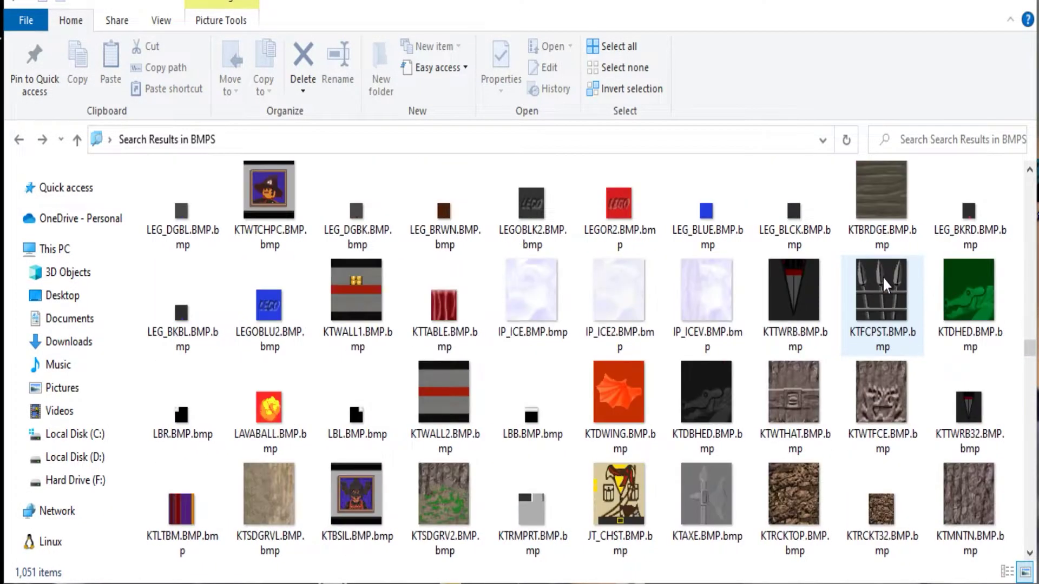
scroll(900, 272, "down", 15)
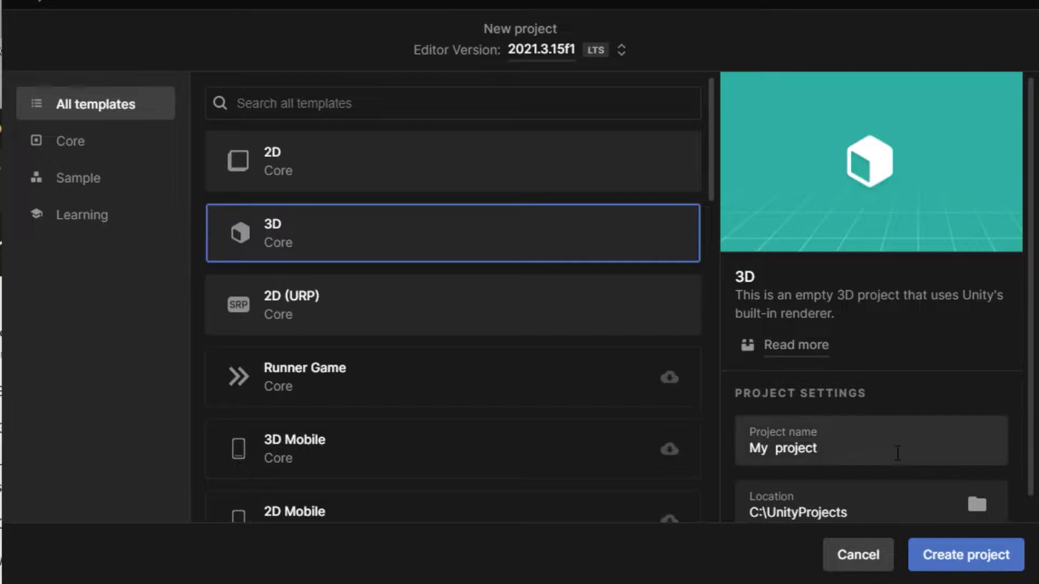
- Name the new 3D Core project 'Lego racers'
left_click(783, 448)
type("Lego  racers")
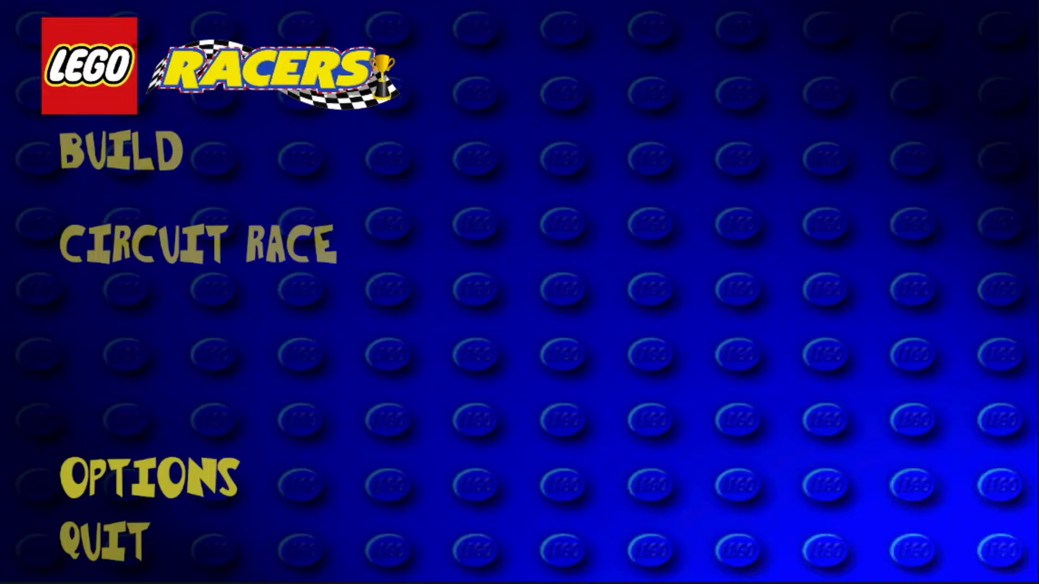
- Enter Circuit Race and cycle from Magma Moon Marathon to Tribal Island Trail
left_click(195, 253)
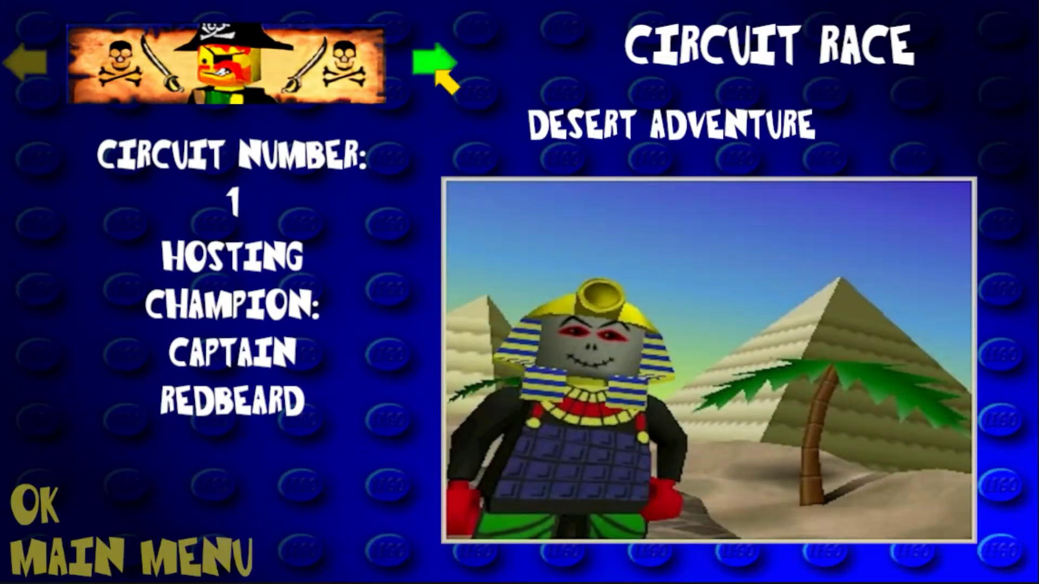
left_click(436, 71)
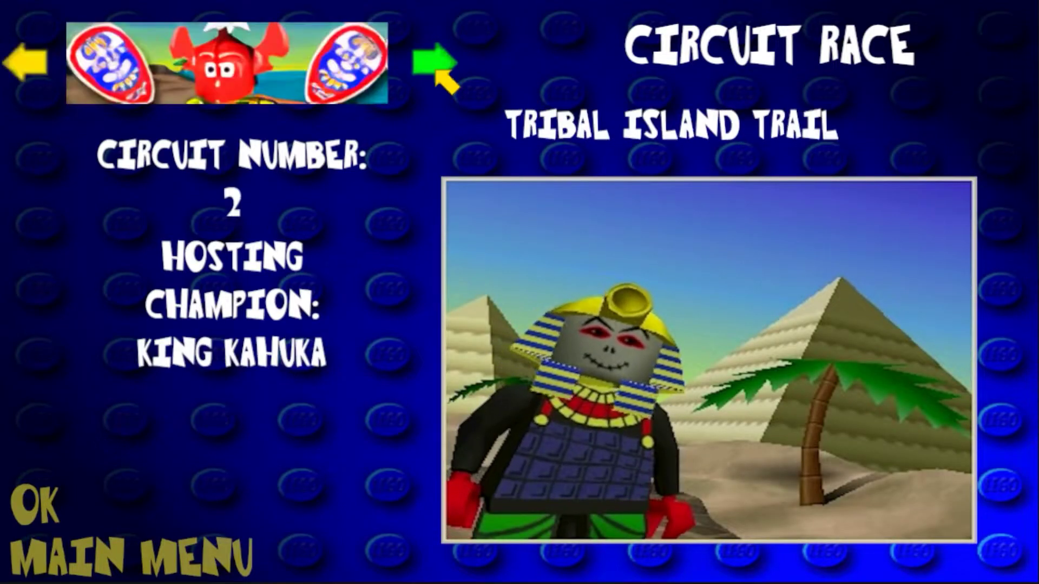
double_click(436, 70)
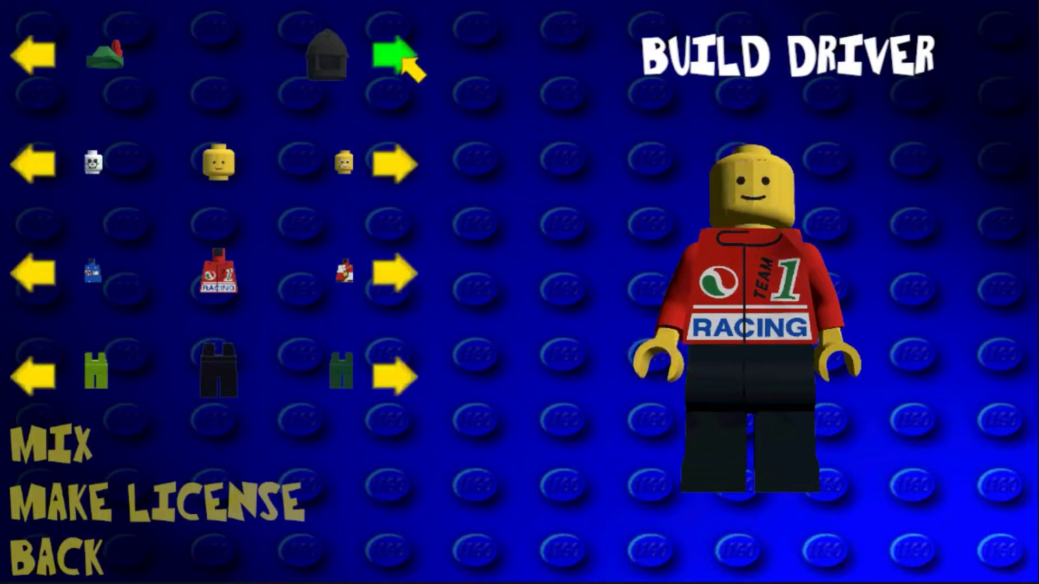
- Cycle through hats until the driver wears the black plumed helmet
left_click(403, 59)
left_click(403, 59)
left_click(403, 59)
left_click(404, 60)
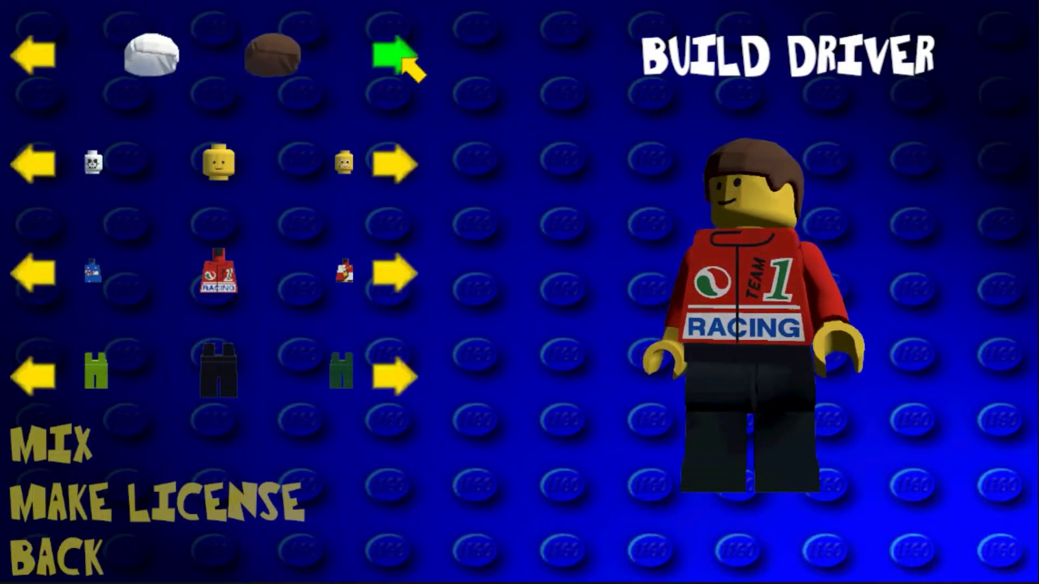
left_click(403, 60)
left_click(403, 60)
- Keep changing hats, switch to the previous face, then randomise the outfit with MIX
left_click(75, 63)
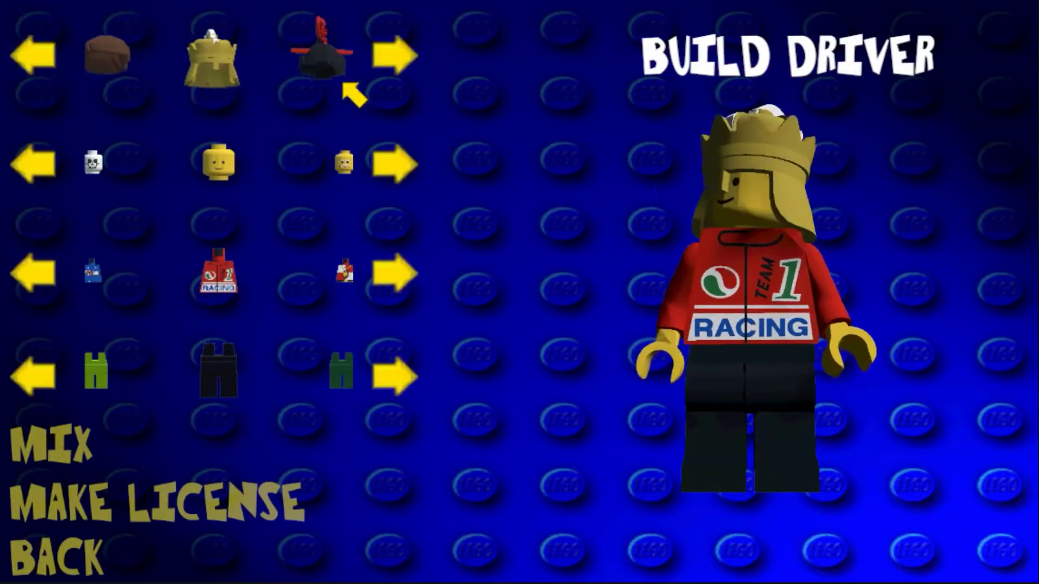
left_click(401, 67)
left_click(401, 68)
left_click(400, 68)
left_click(400, 68)
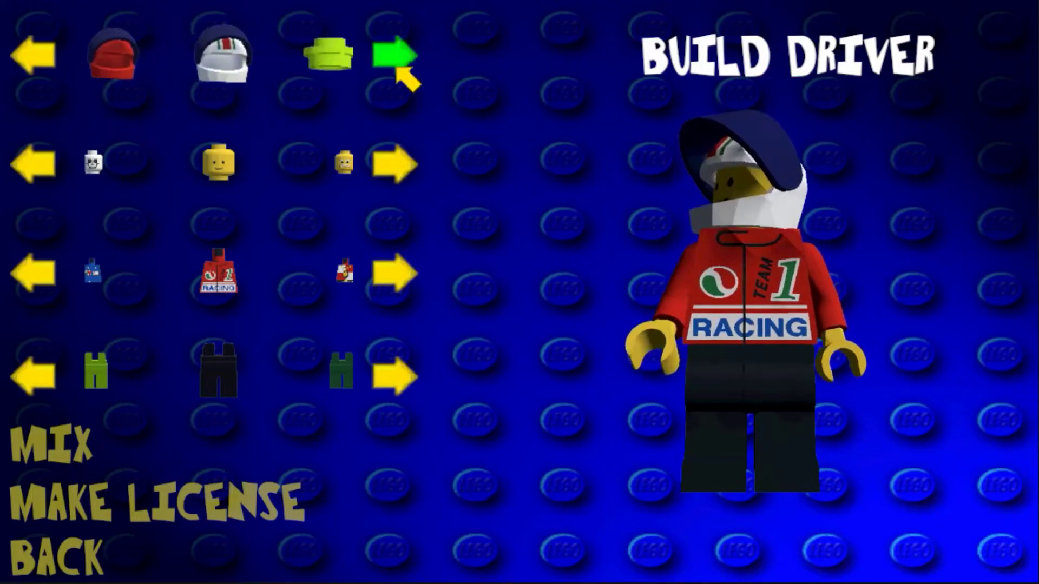
left_click(400, 68)
left_click(401, 67)
left_click(384, 63)
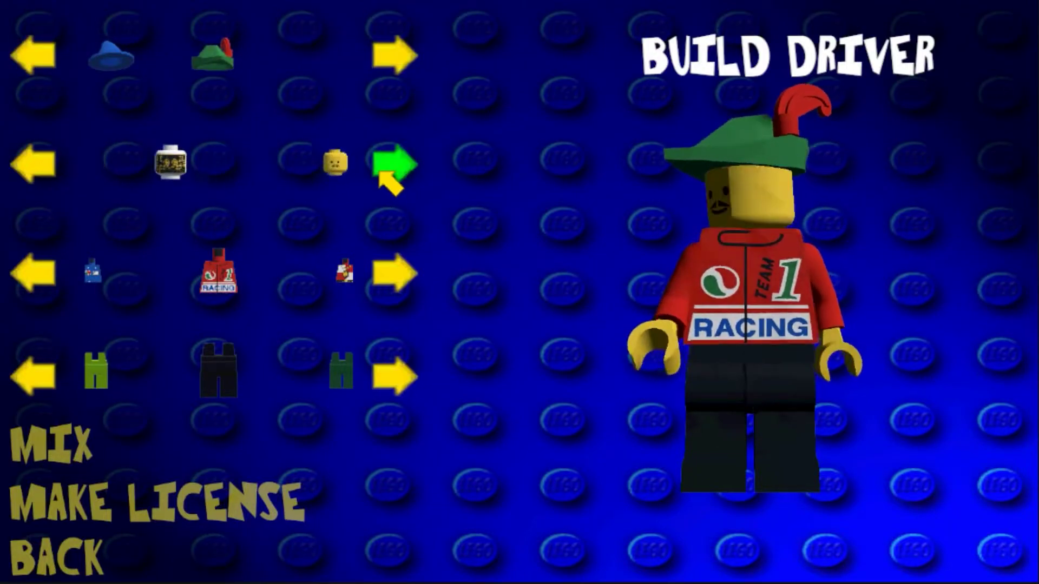
left_click(53, 165)
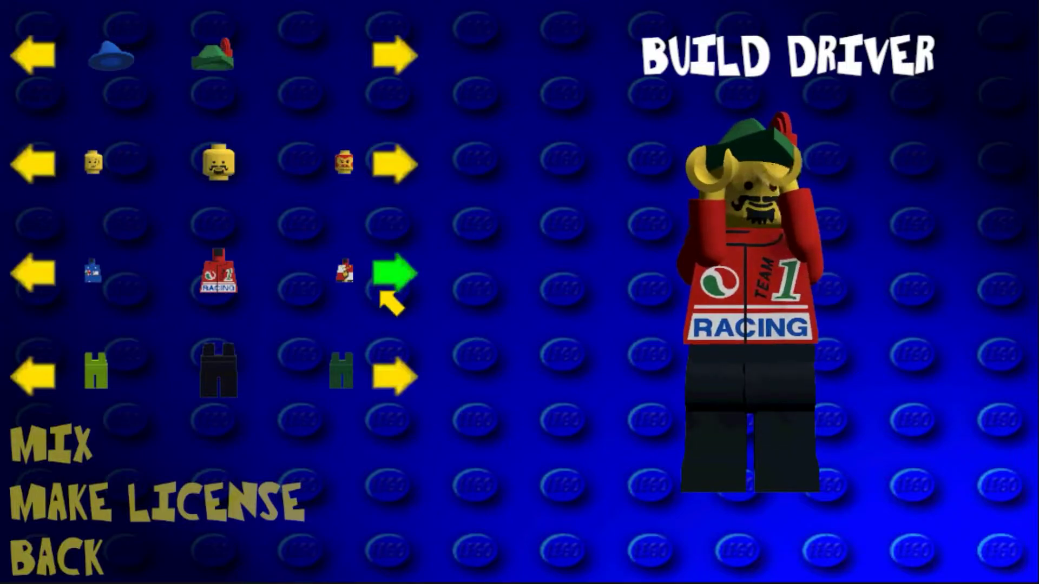
left_click(81, 444)
- Re-roll the driver's outfit with MIX several times
left_click(73, 441)
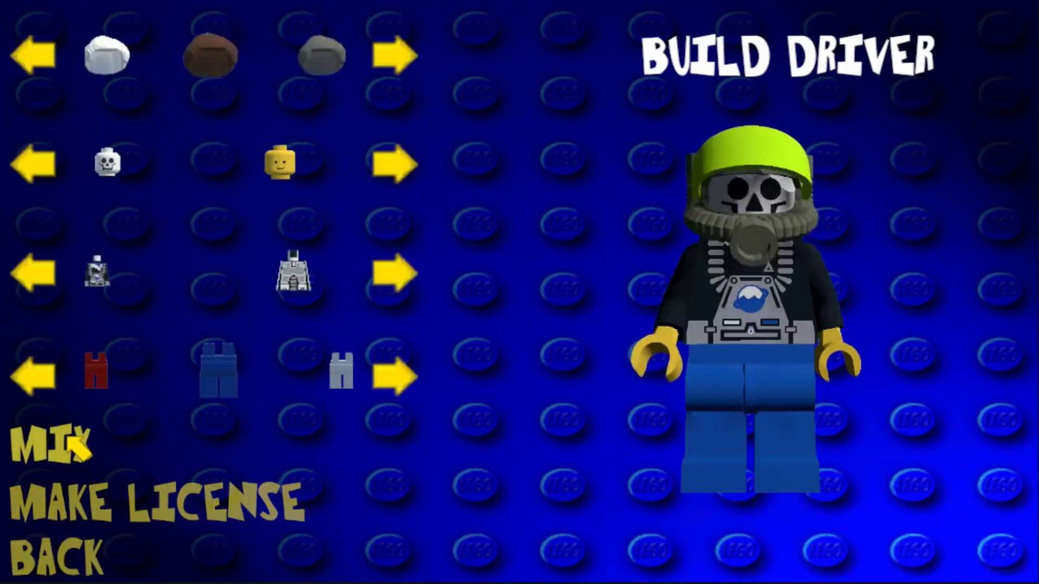
left_click(75, 444)
left_click(76, 443)
left_click(76, 443)
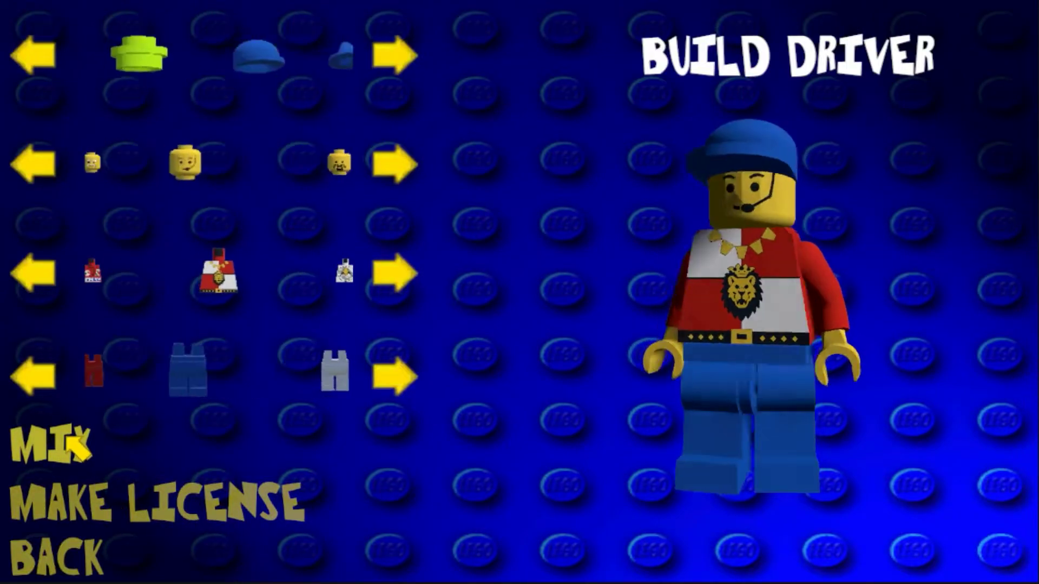
left_click(72, 439)
left_click(71, 439)
left_click(71, 439)
left_click(72, 439)
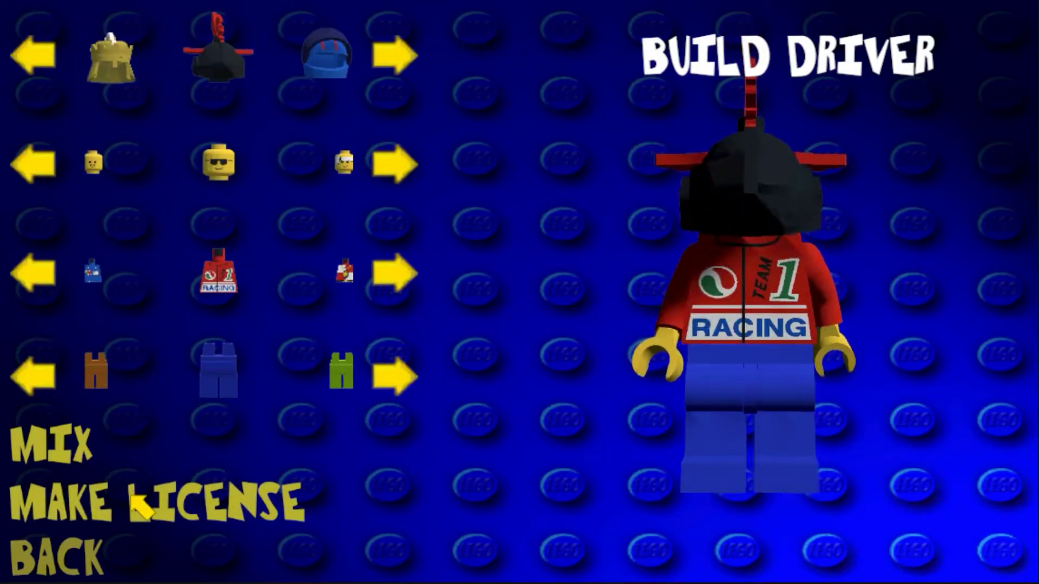
- Settle on the sunglassed, grey-haired driver and go through the license to car building
left_click(71, 450)
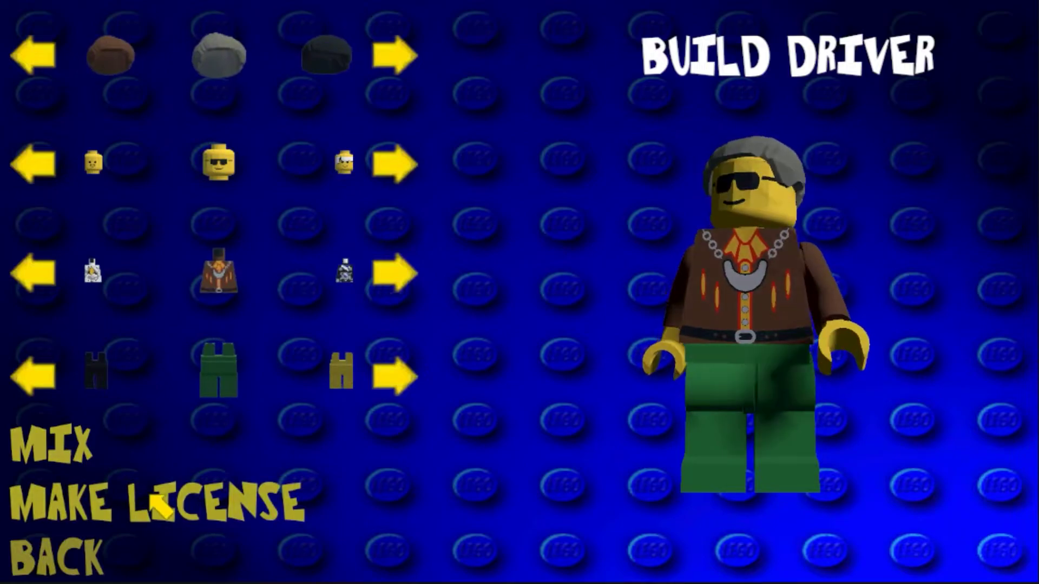
left_click(159, 506)
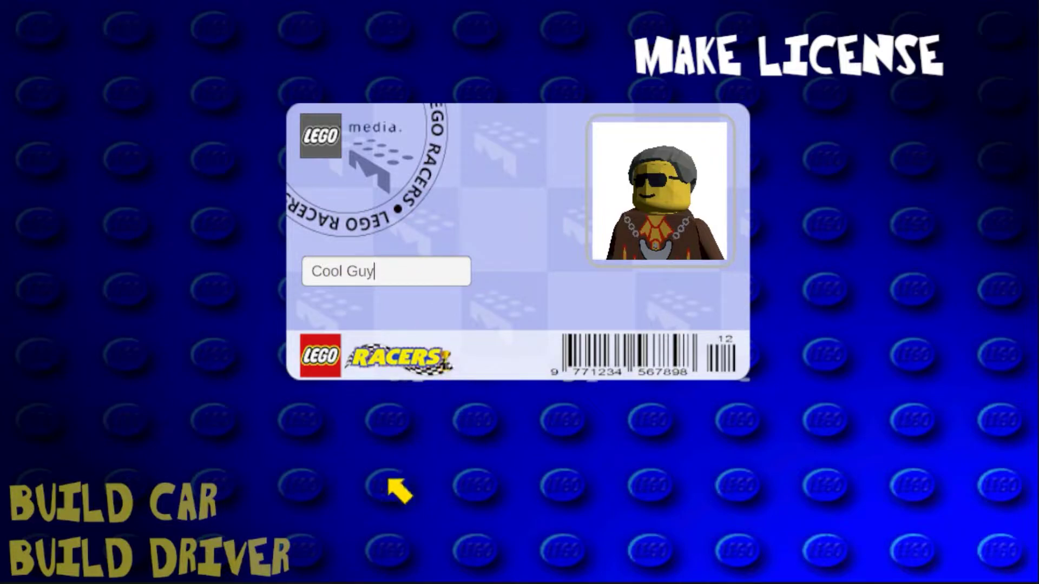
left_click(157, 511)
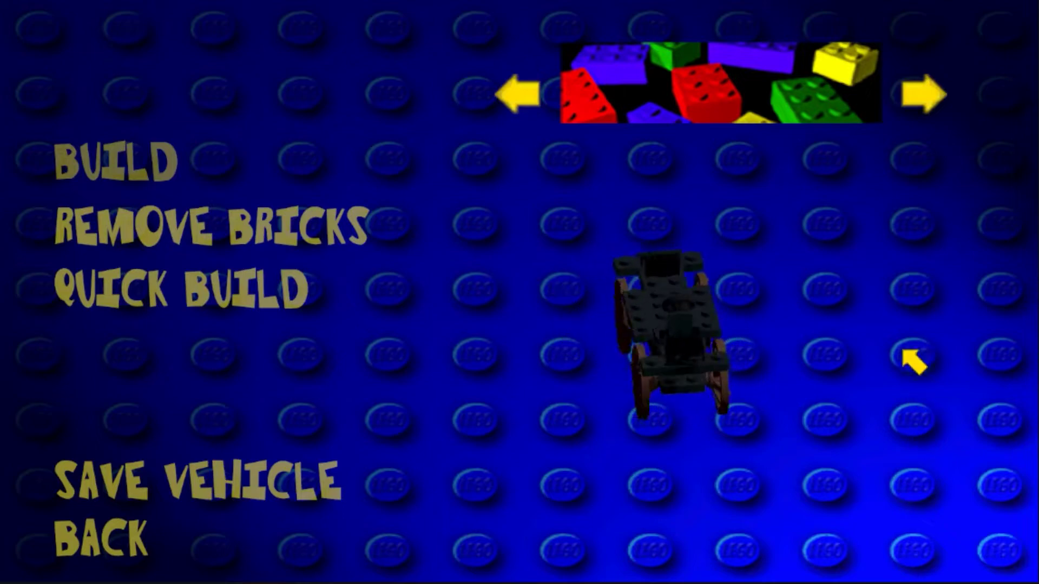
- Cycle through several chassis themes and quick-build a complete car on one
left_click(912, 93)
left_click(913, 93)
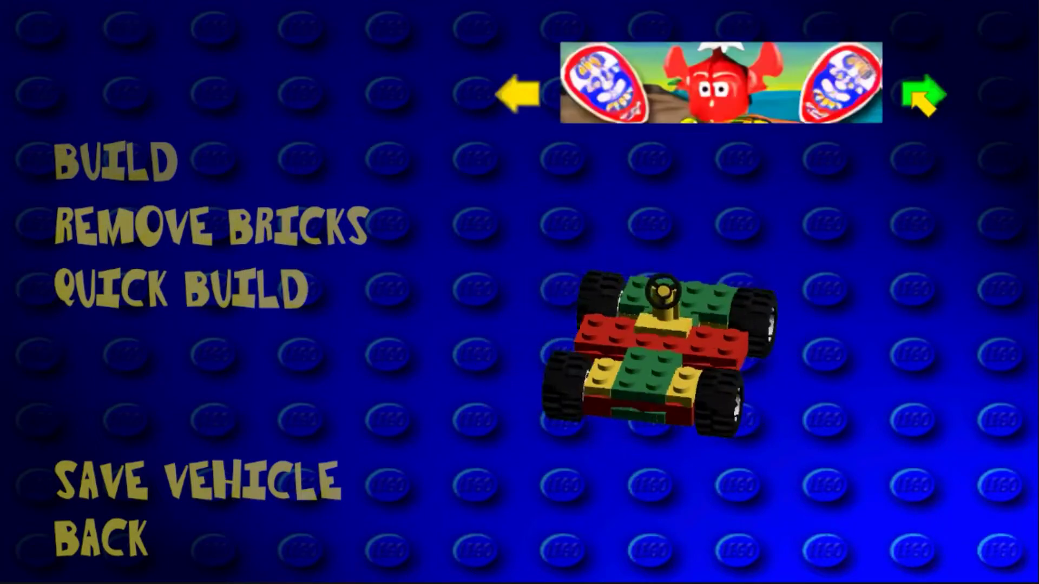
left_click(918, 103)
left_click(915, 94)
left_click(914, 95)
left_click(915, 95)
left_click(921, 97)
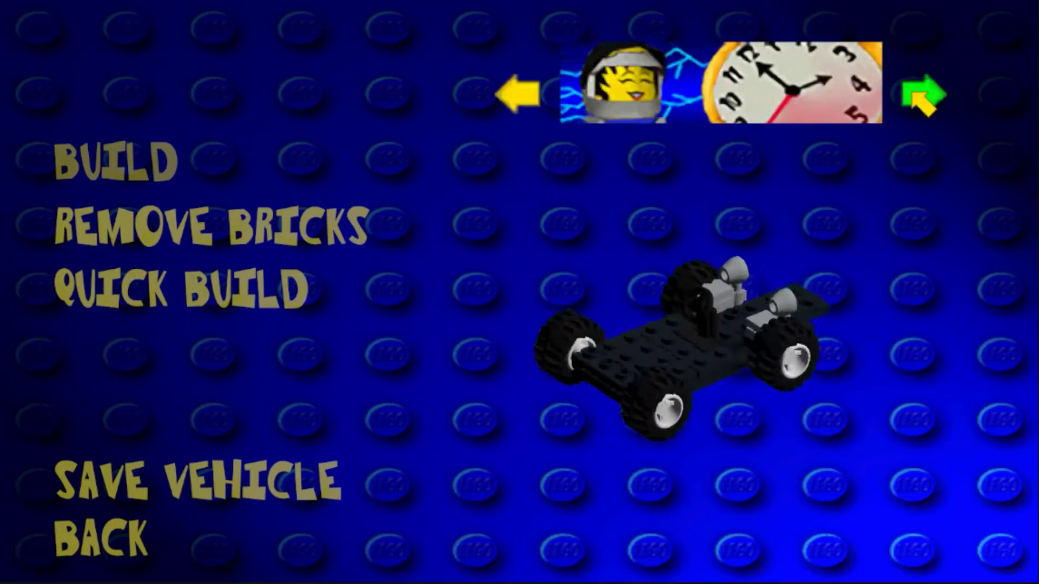
left_click(921, 98)
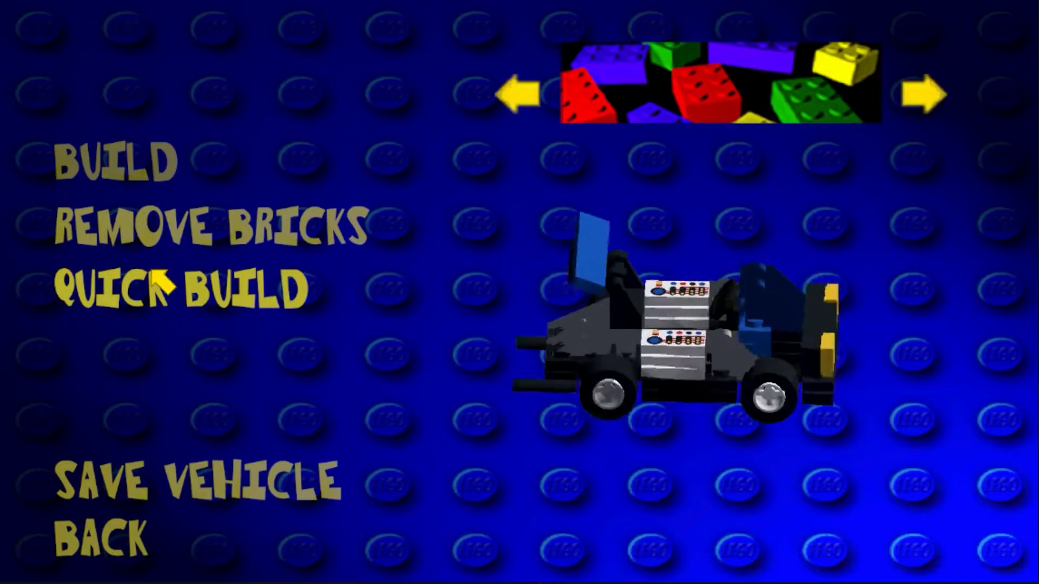
left_click(153, 275)
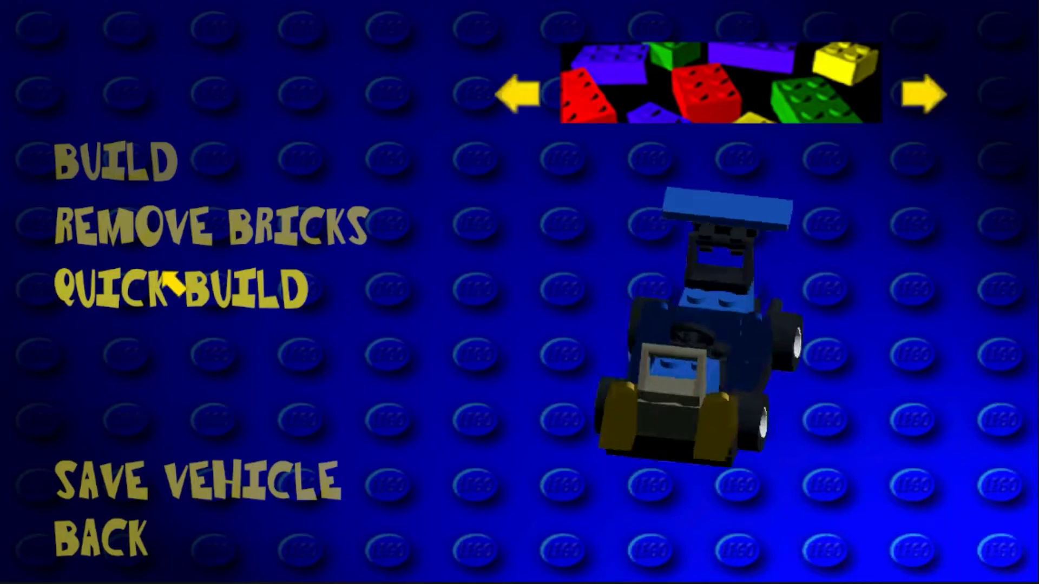
- Try three more chassis themes, quick-build another car, and save the vehicle
left_click(911, 98)
left_click(912, 98)
left_click(912, 98)
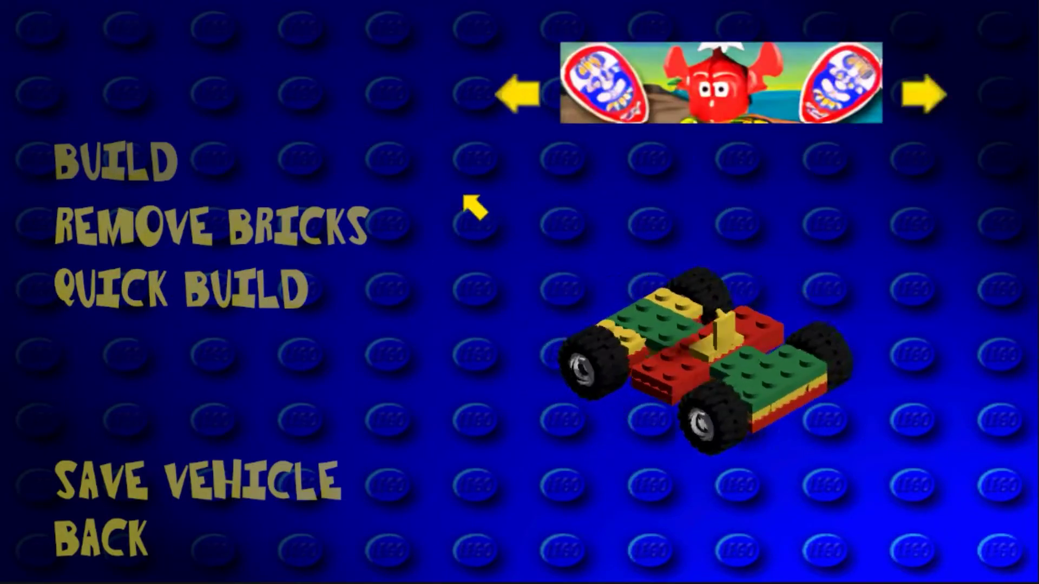
left_click(212, 295)
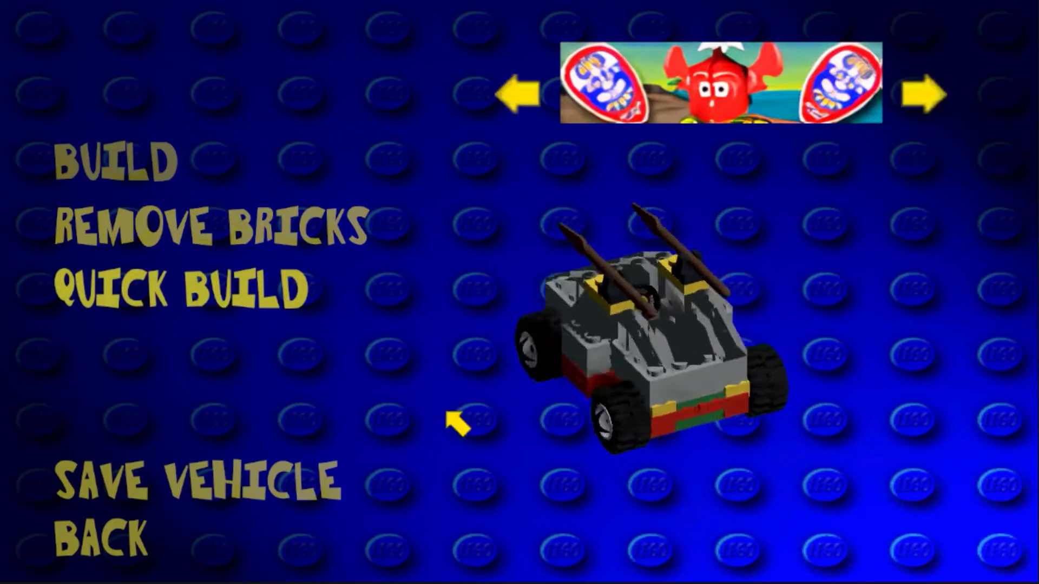
left_click(233, 484)
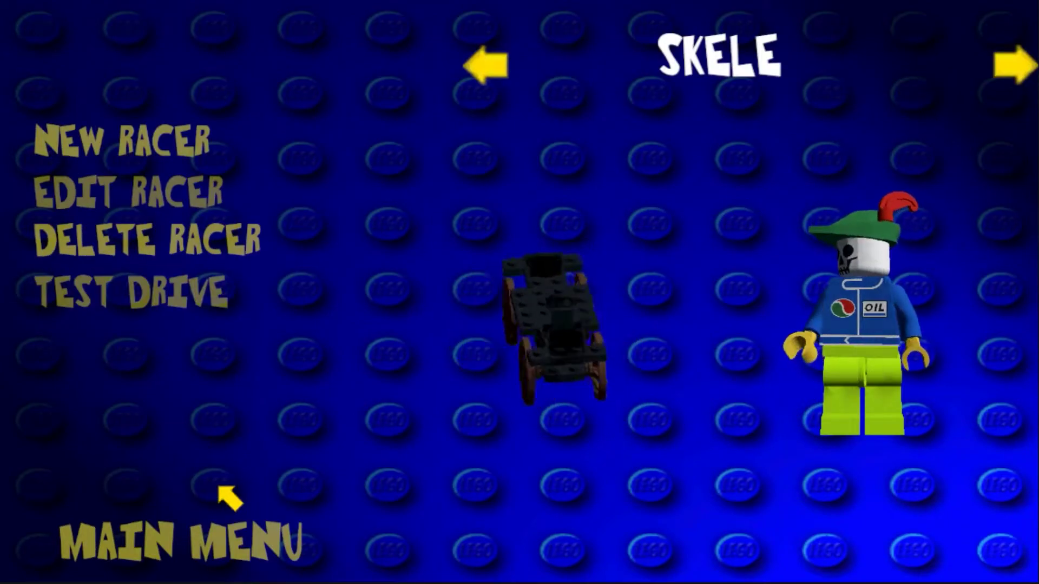
- Browse the saved racers, going back to the main menu and reopening Build to cycle further
left_click(1011, 76)
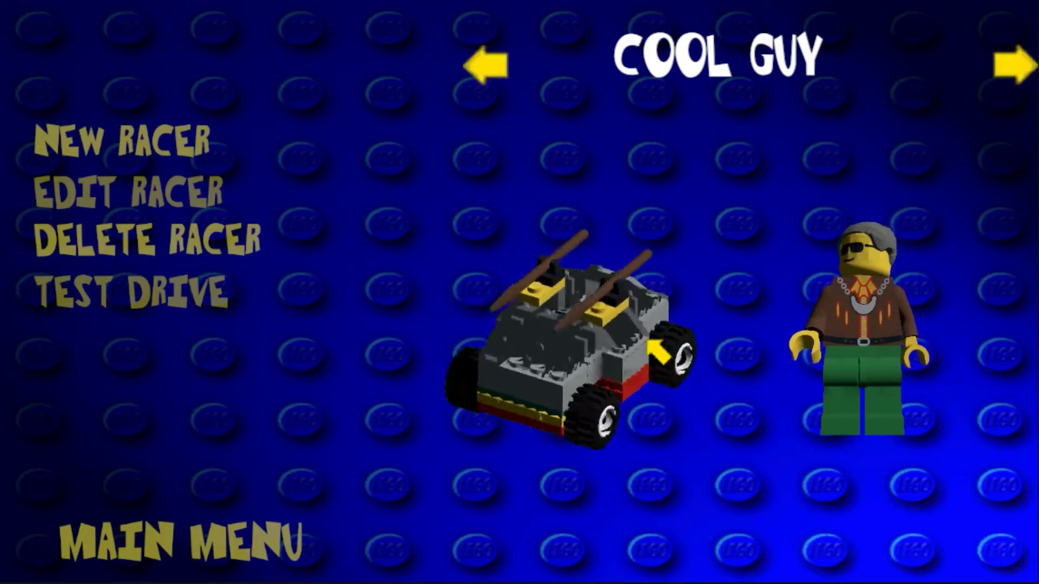
key("Escape")
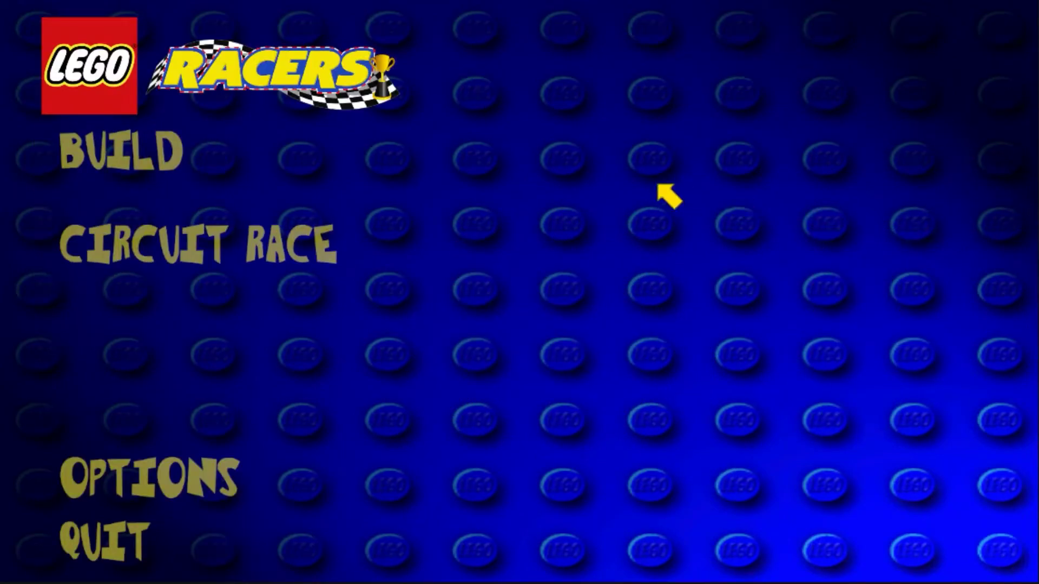
left_click(124, 158)
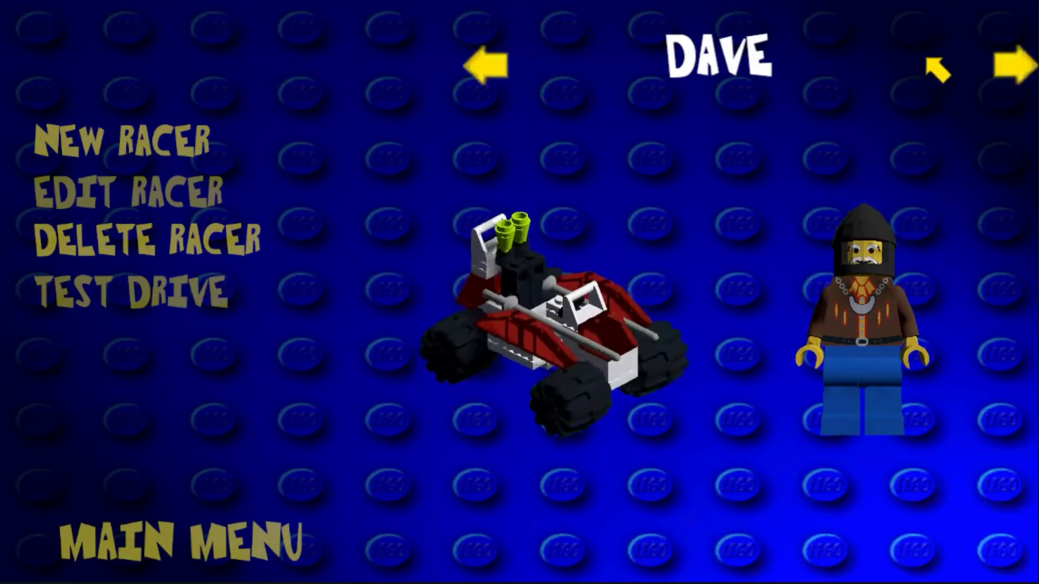
left_click(1005, 72)
left_click(1005, 73)
left_click(1005, 72)
left_click(1004, 72)
left_click(1004, 73)
left_click(1004, 72)
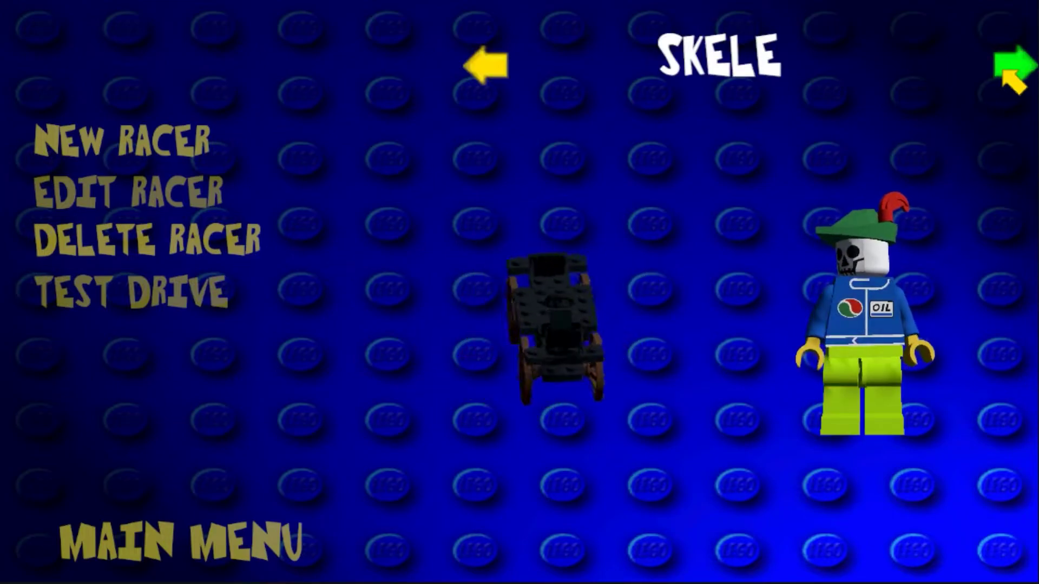
- Create a new racer and try six hats on its driver, stepping back one
left_click(141, 152)
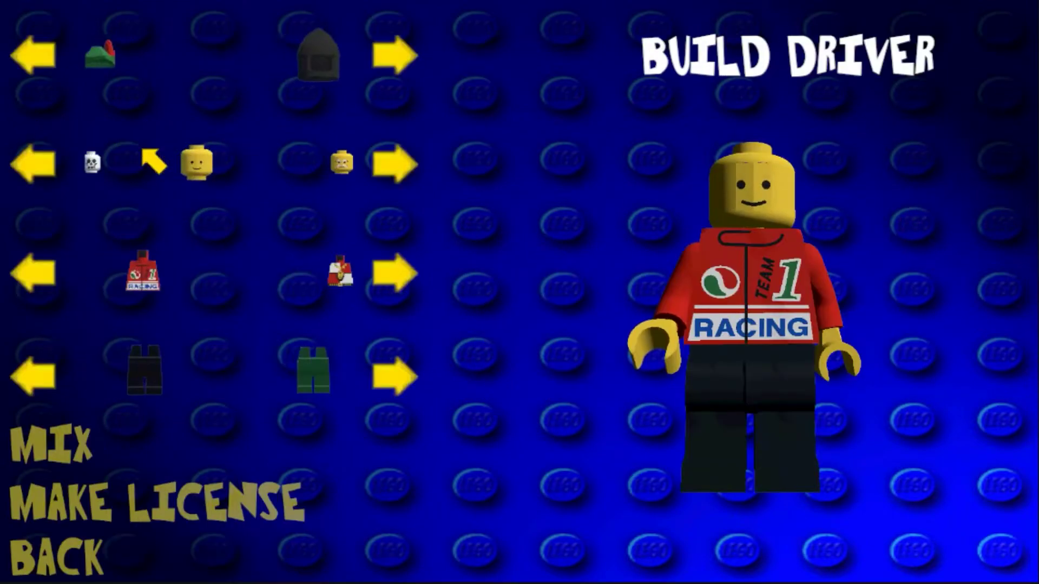
left_click(403, 60)
left_click(403, 59)
left_click(403, 60)
left_click(403, 60)
left_click(403, 59)
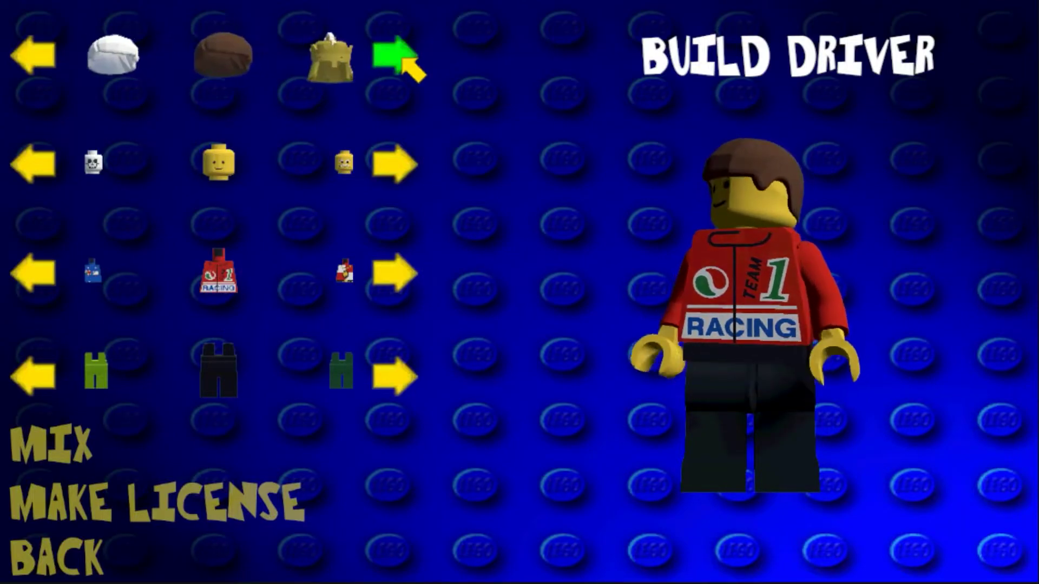
left_click(403, 59)
left_click(32, 57)
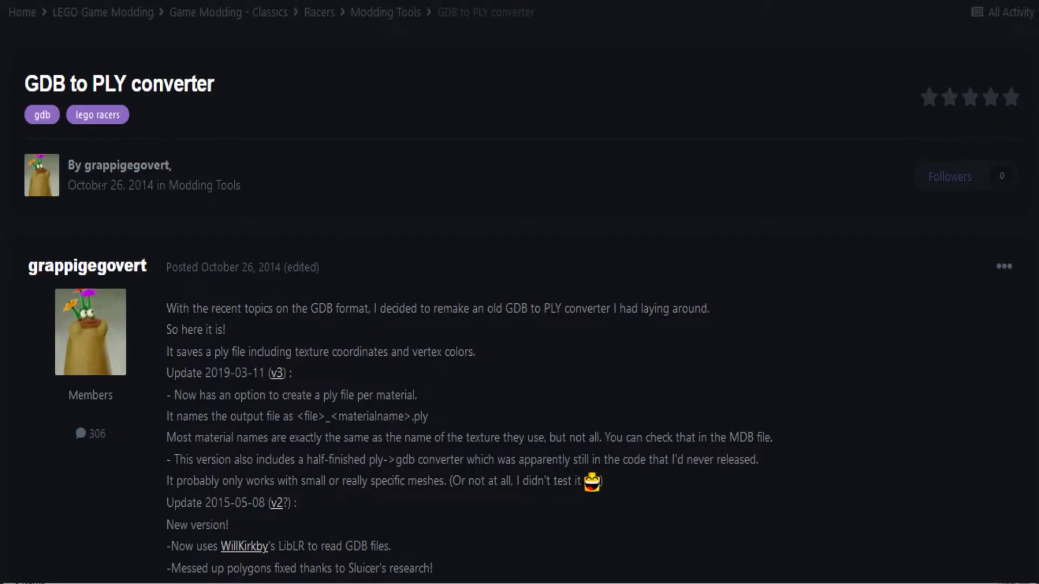
- Scroll the converter thread to its Download box and TSTK.gdb preview, then select GDB converter.exe
left_click(341, 189)
scroll(332, 230, "down", 4)
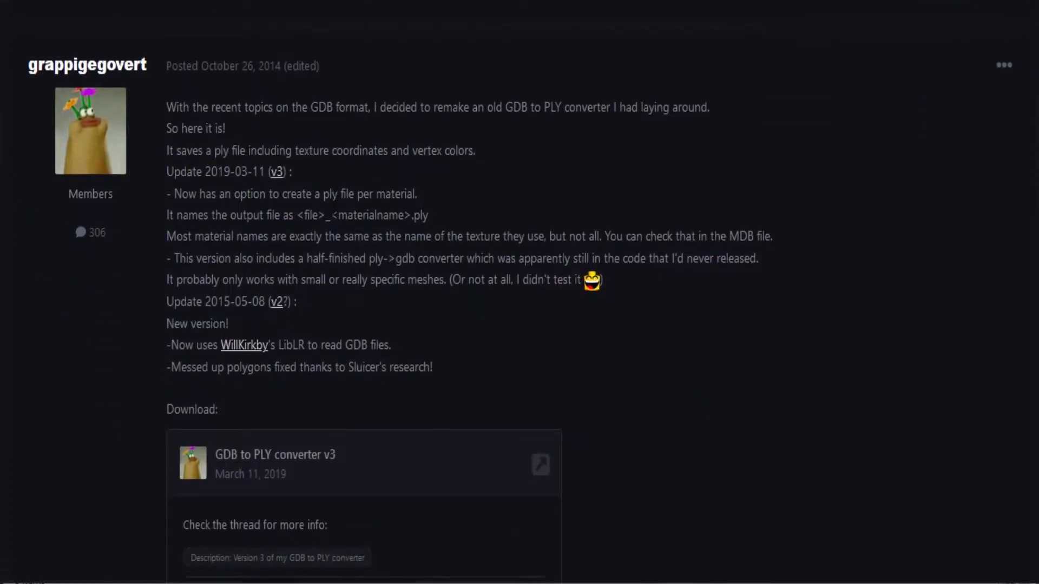
scroll(333, 230, "down", 5)
scroll(336, 243, "down", 8)
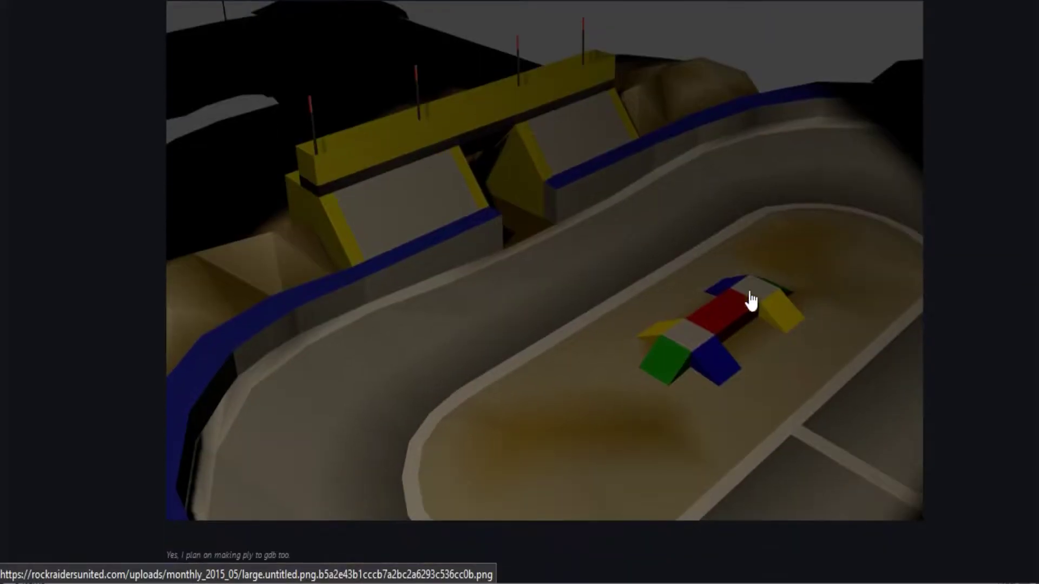
scroll(751, 301, "up", 4)
left_click_drag(207, 166, 252, 167)
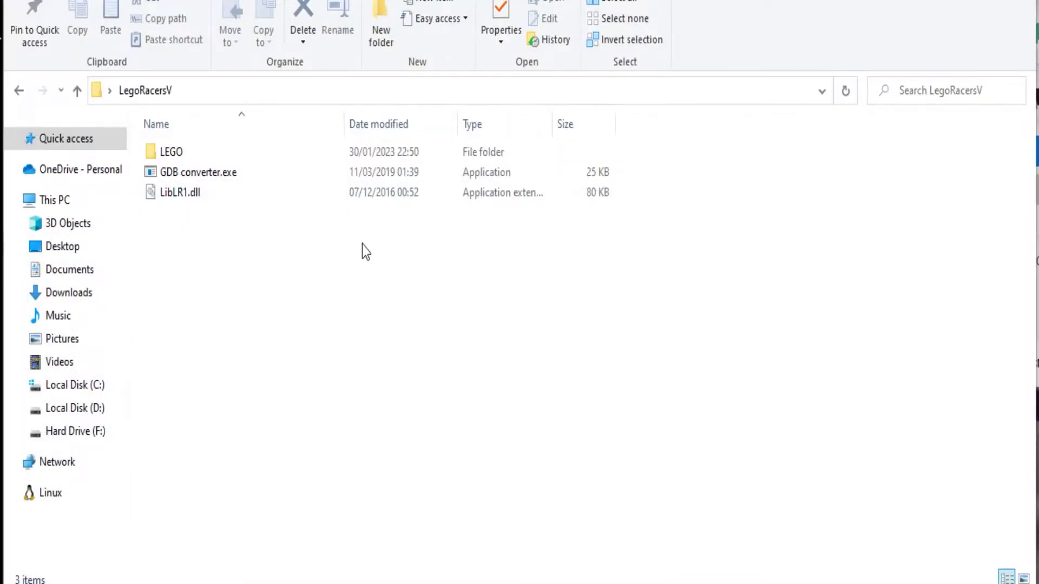
left_click(193, 176)
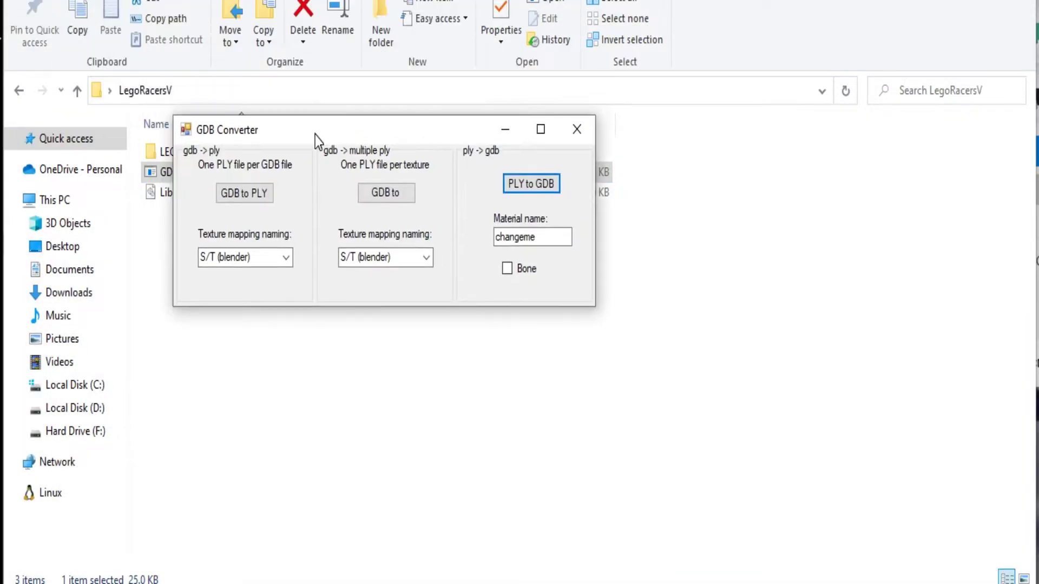
- Start a GDB-to-PLY conversion and open the TEST\TSTK.GDB track file
left_click_drag(315, 135, 292, 136)
left_click(212, 195)
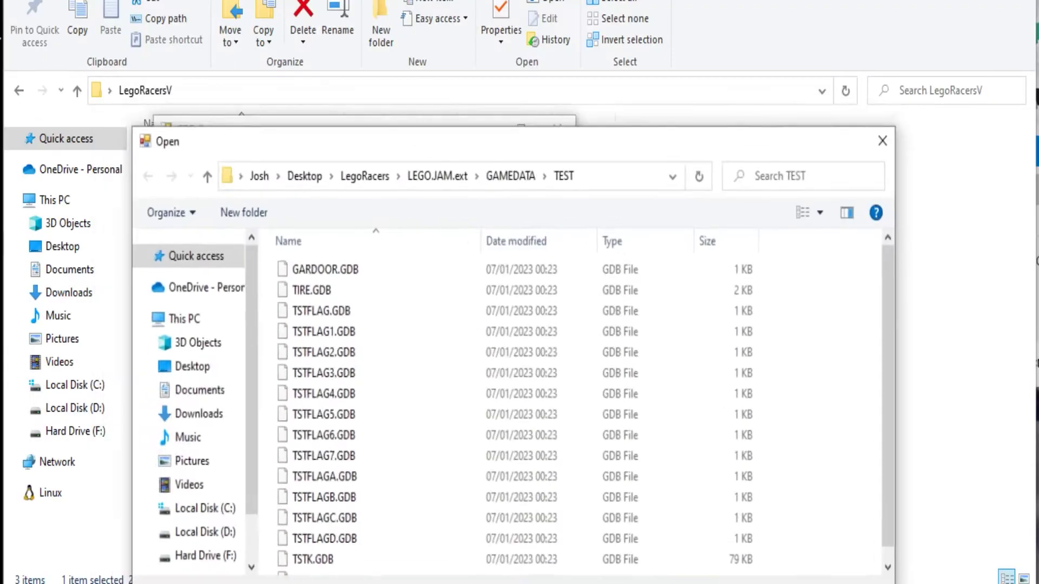
left_click(334, 571)
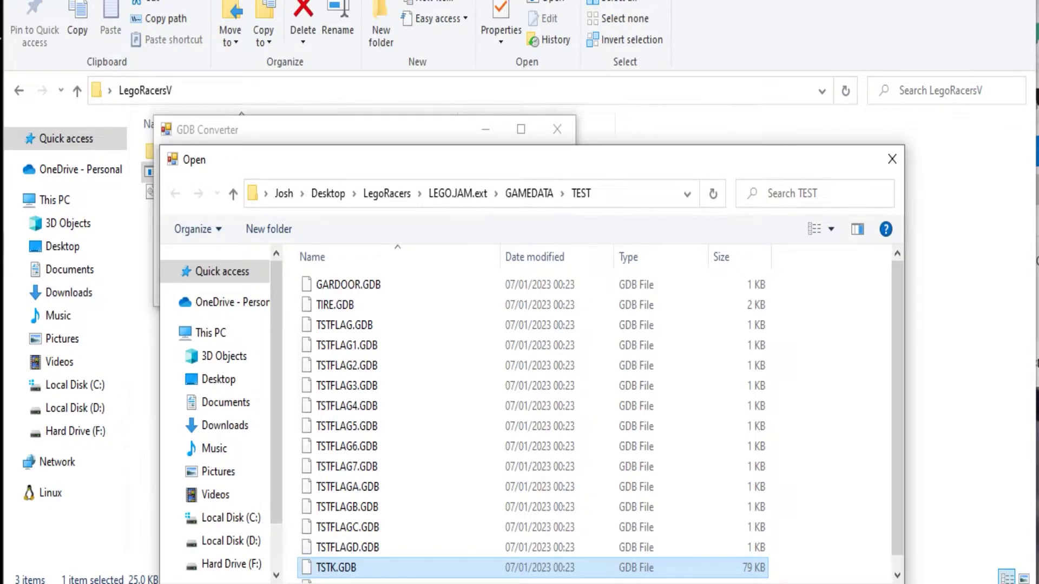
double_click(334, 567)
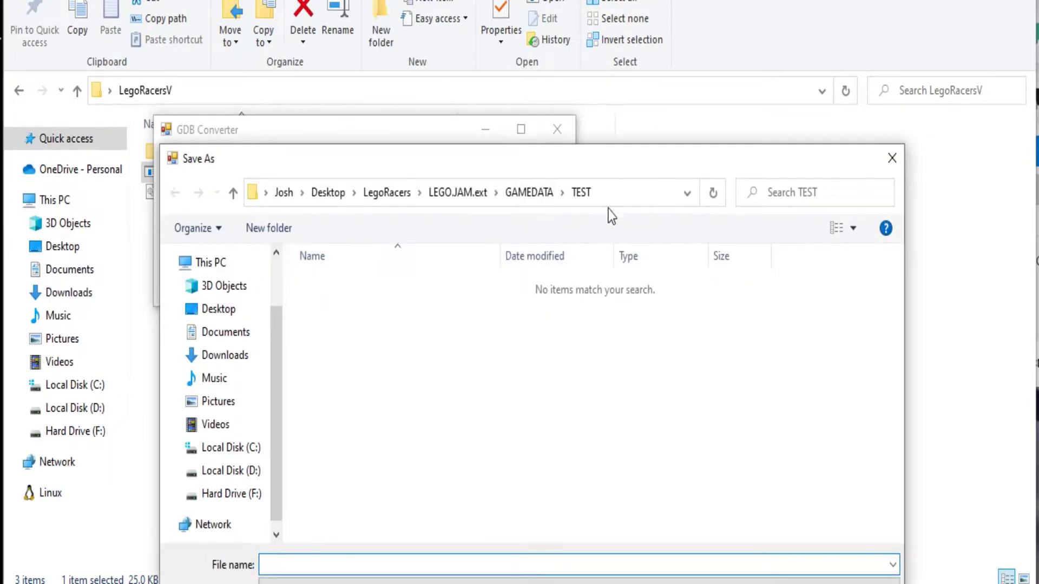
- Save the converted track as TSTK in the LegoRacersV folder and dismiss the finished messages
left_click(621, 197)
type("C:\\Users\\Josh\\Desktop\\LegoRacersV")
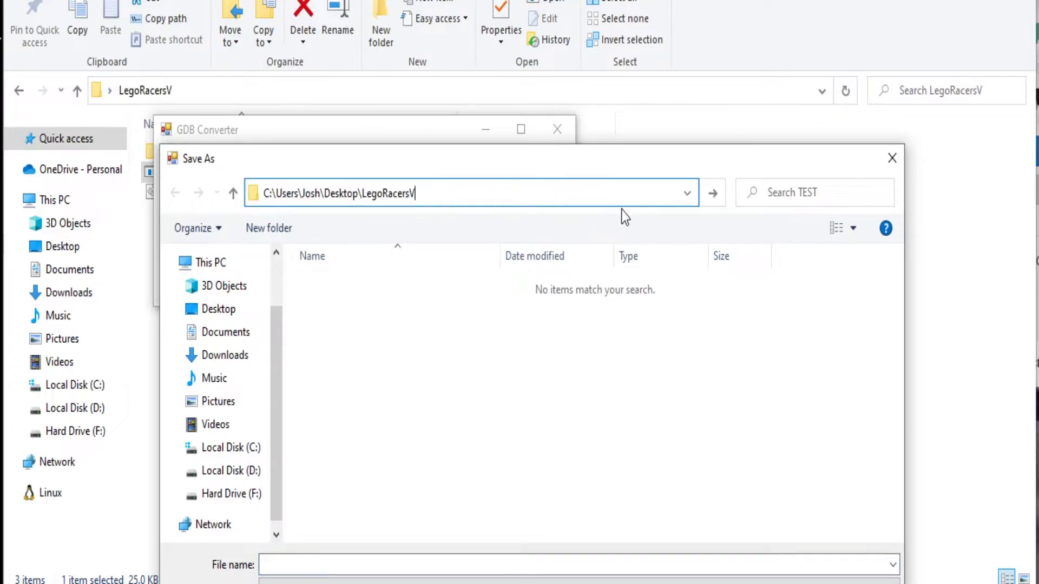
key("Return")
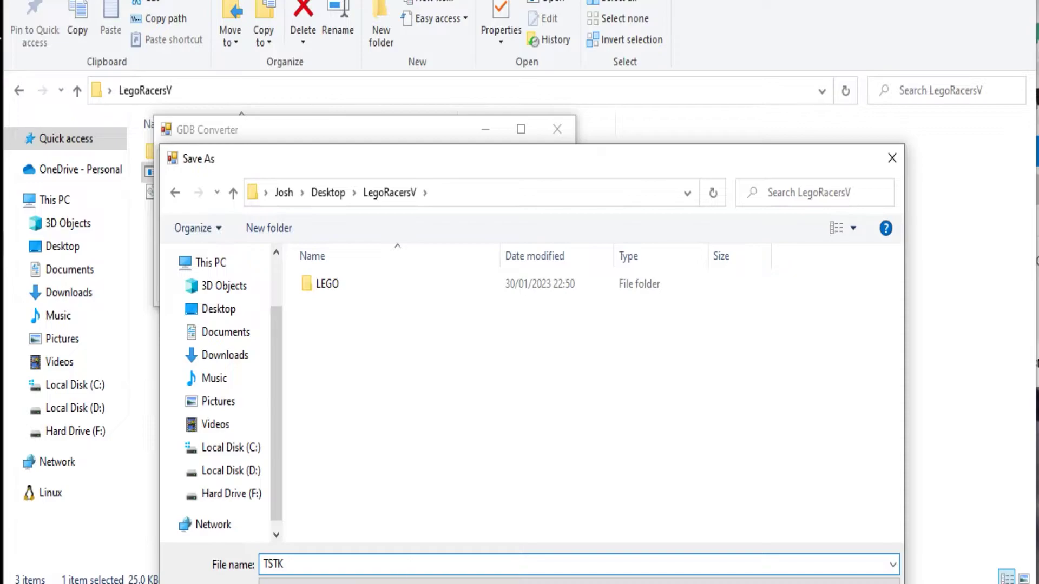
type("TSTK")
key("Return")
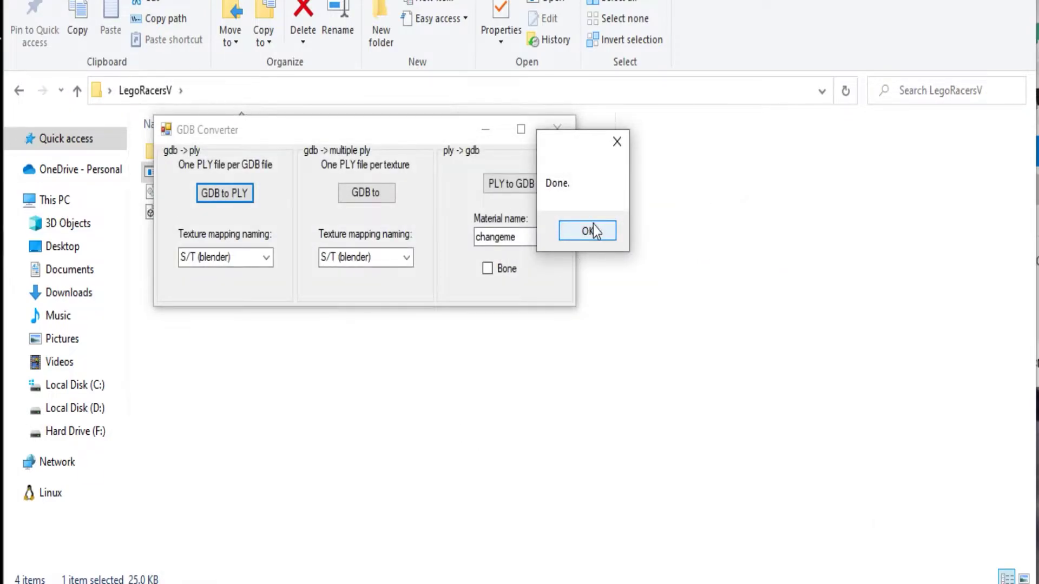
left_click(590, 231)
left_click(557, 129)
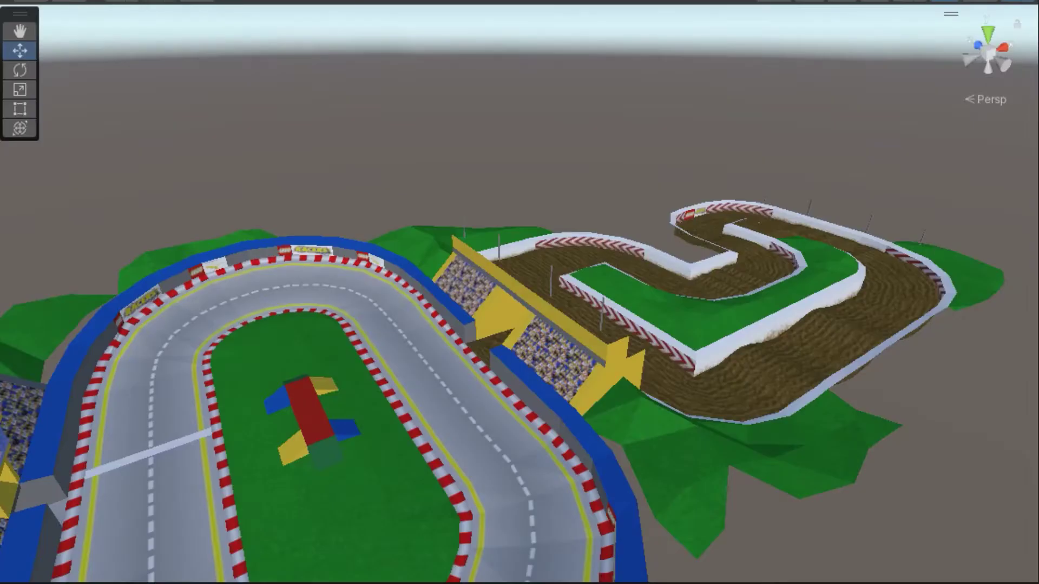
- Fly through the Scene view over the oval, grandstand, ramps, banner section and yellow gate
right_click_drag(773, 341, 848, 443)
right_click_drag(387, 343, 750, 313)
scroll(473, 243, "up", 10)
scroll(290, 289, "down", 10)
right_click_drag(290, 289, 344, 299)
right_click_drag(821, 353, 443, 432)
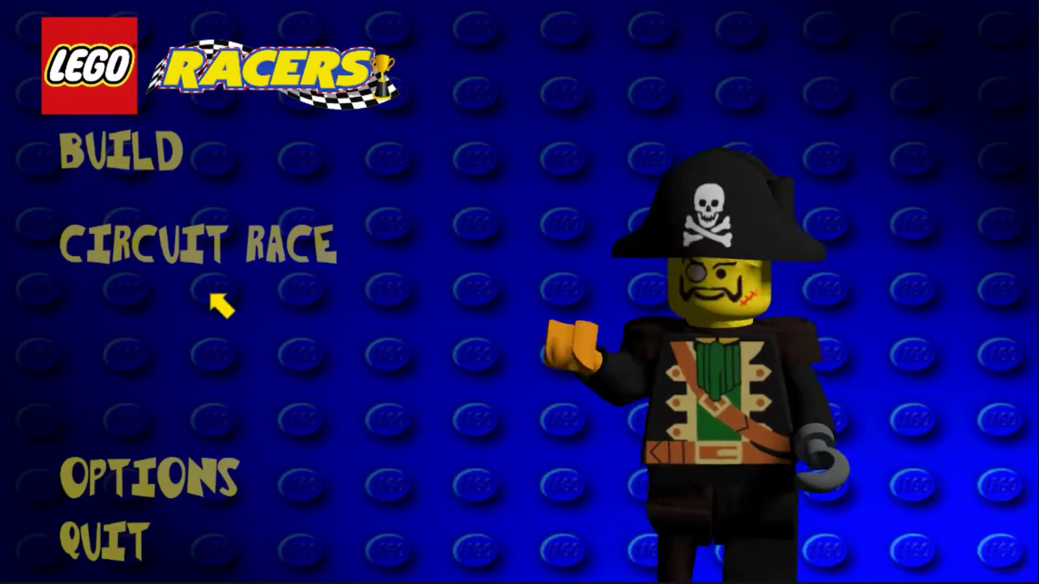
- In Build, switch the racer from DAVE to COOL GUY and start a test drive
left_click(158, 165)
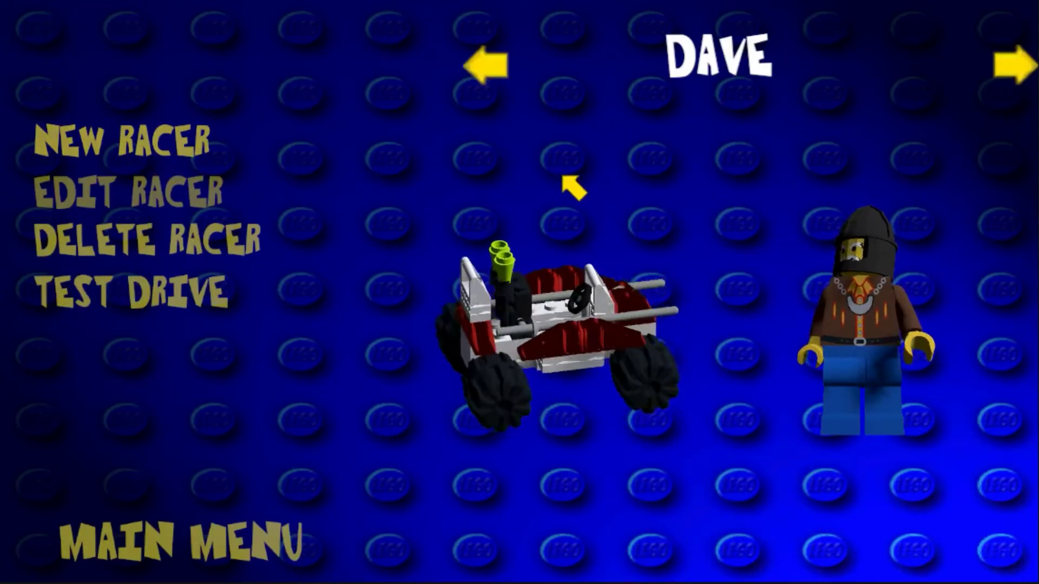
left_click(477, 44)
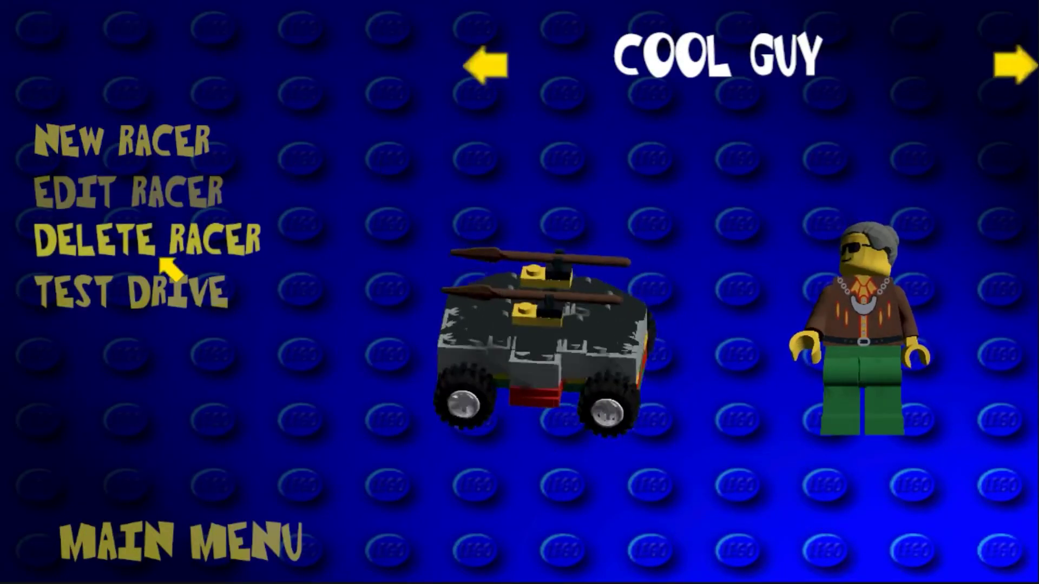
left_click(157, 299)
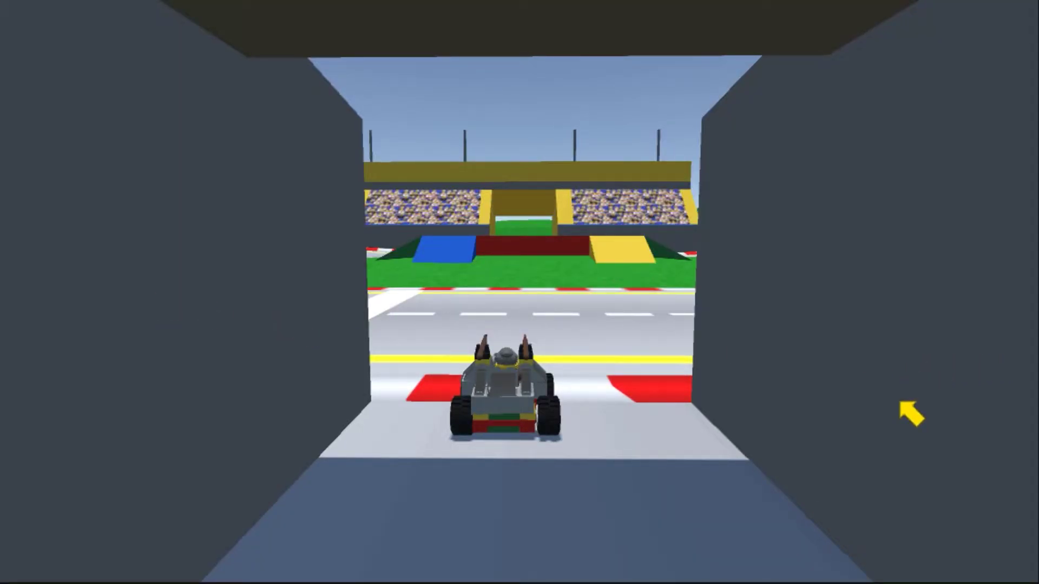
- Drive the kart out of the tunnel, around the curves and through the yellow structure
key("Up")
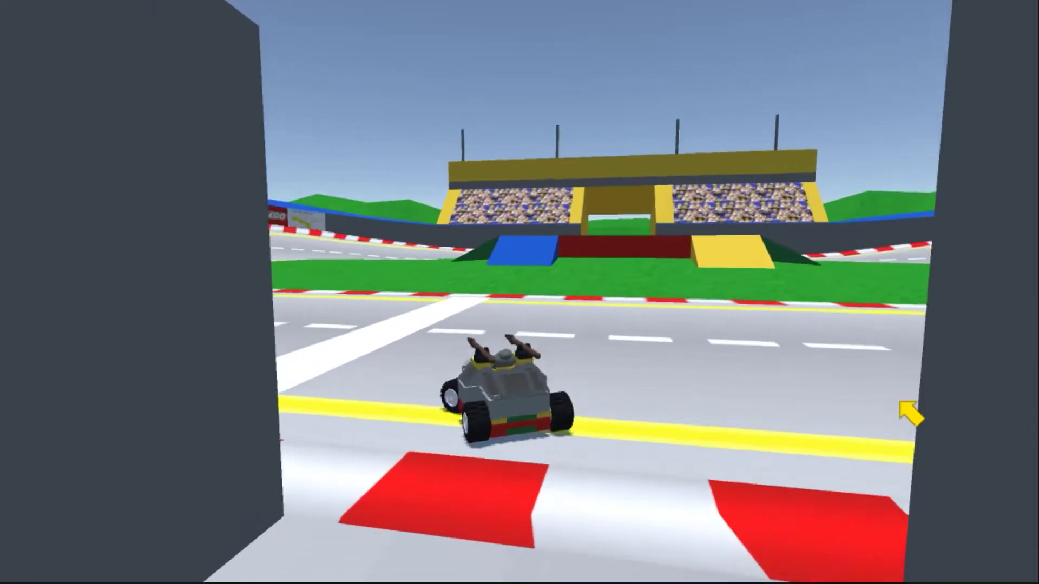
key("Left")
key("Right")
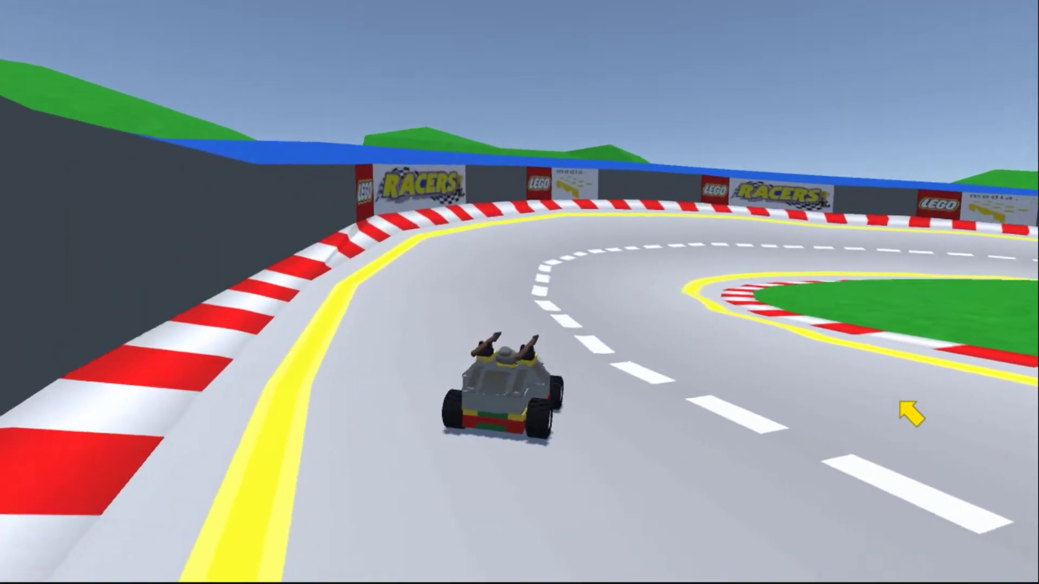
key("Right")
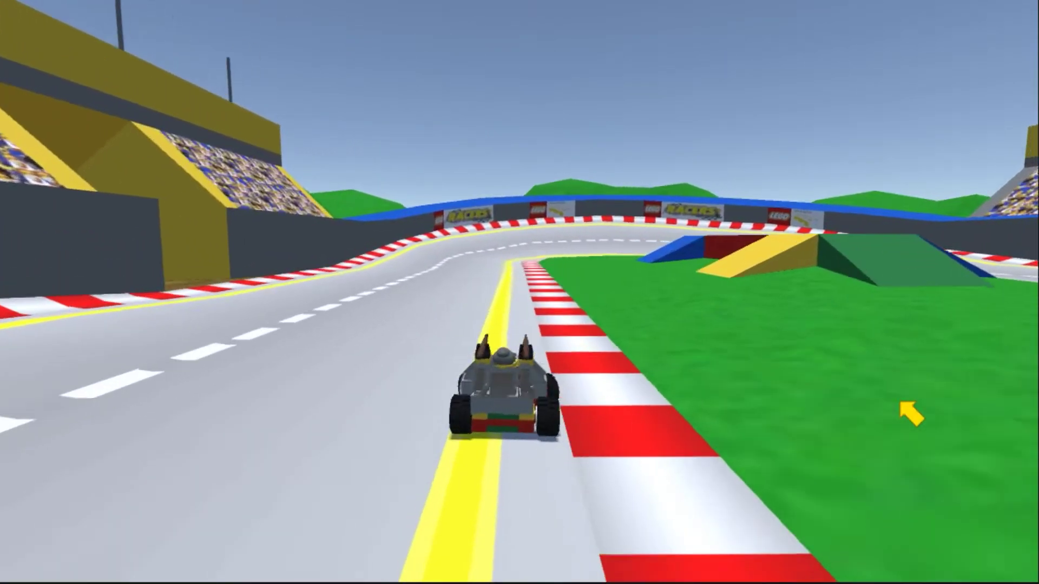
key("Left")
key("Left")
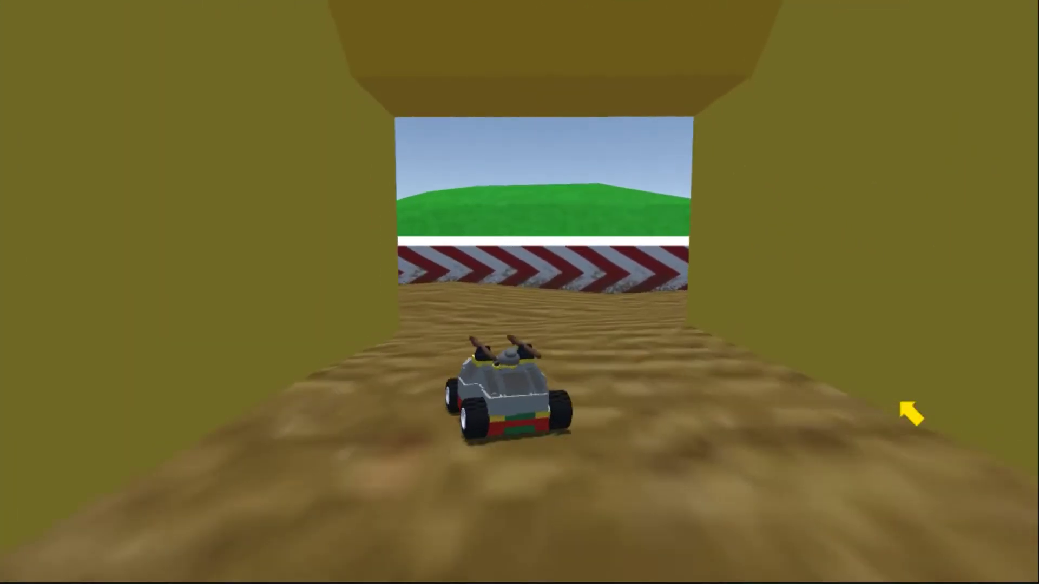
key("Right")
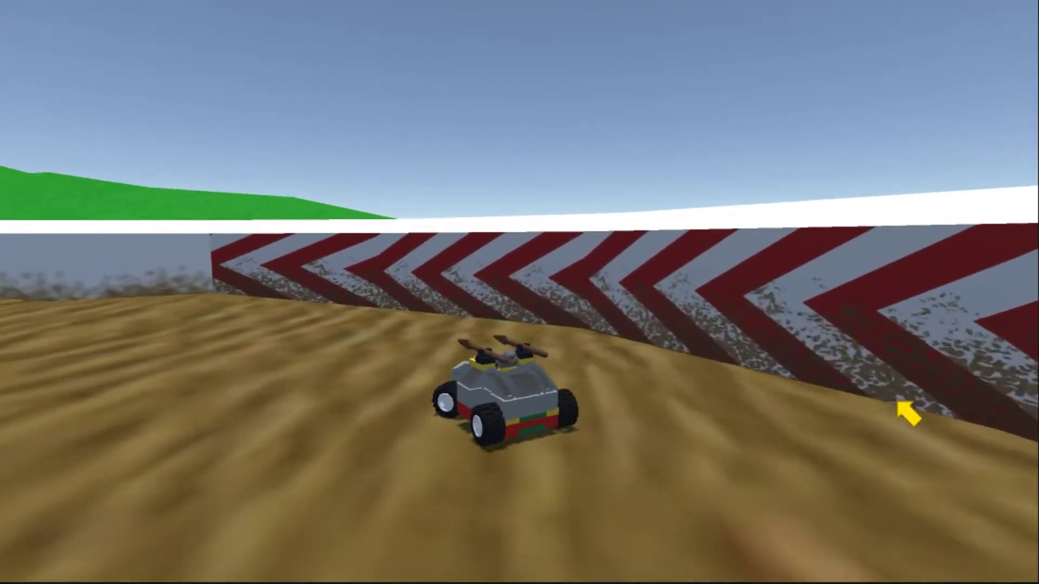
key("Left")
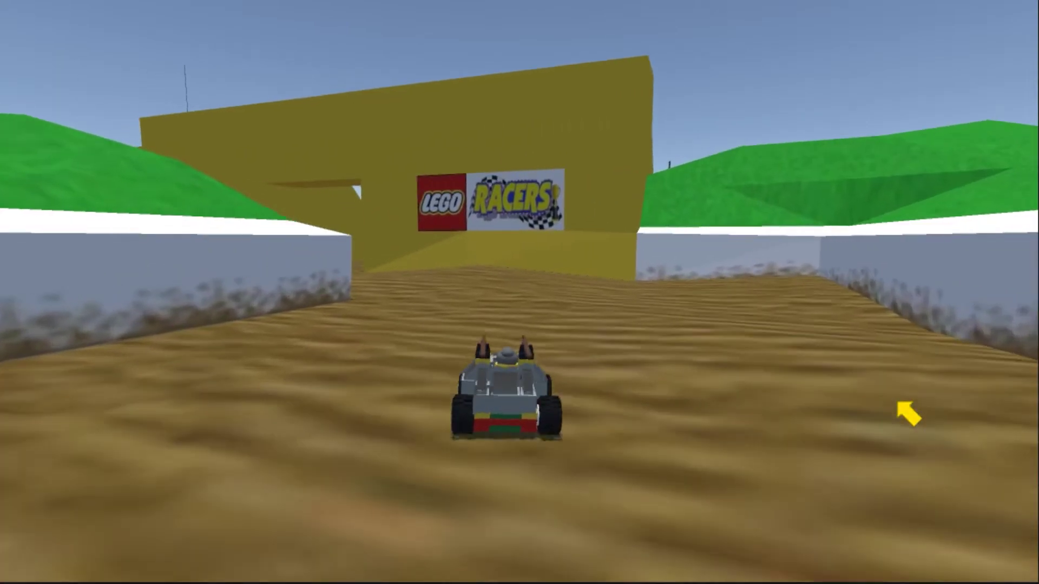
key("Left")
key("Right")
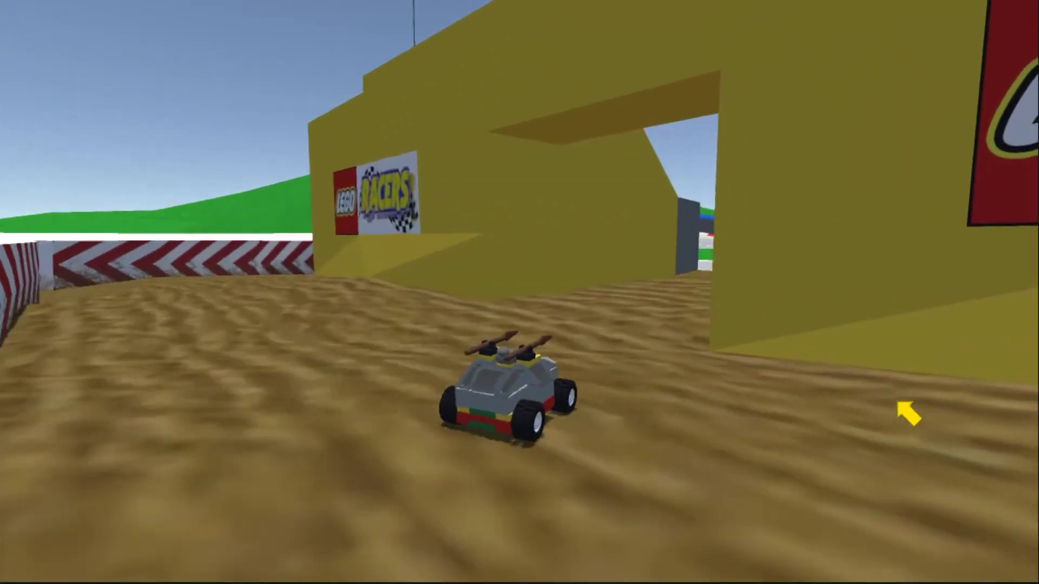
key("Right")
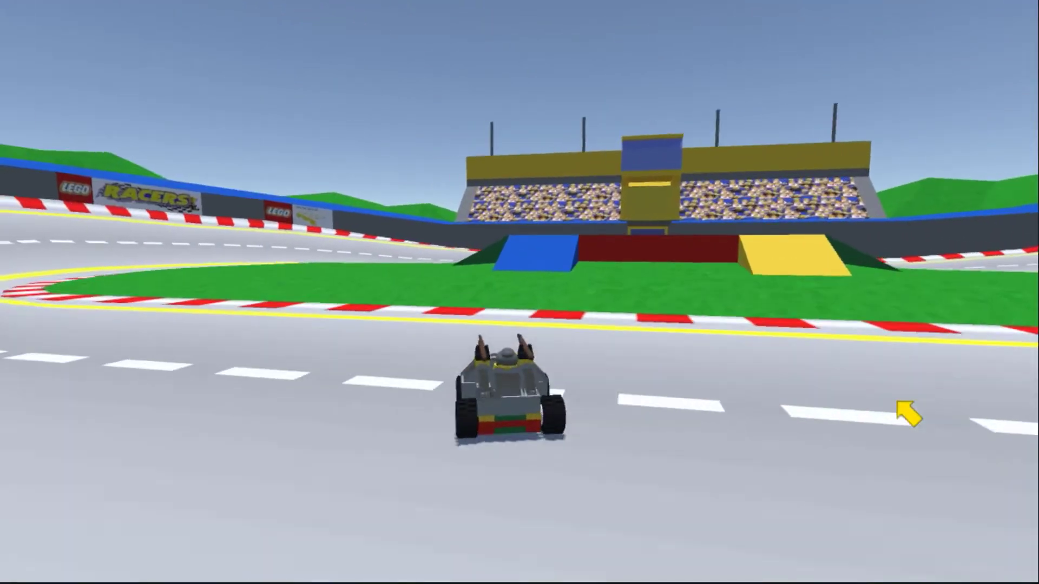
- Jump the blue ramp, cross the grass, and drive through the tunnel under the grandstand
key("Left")
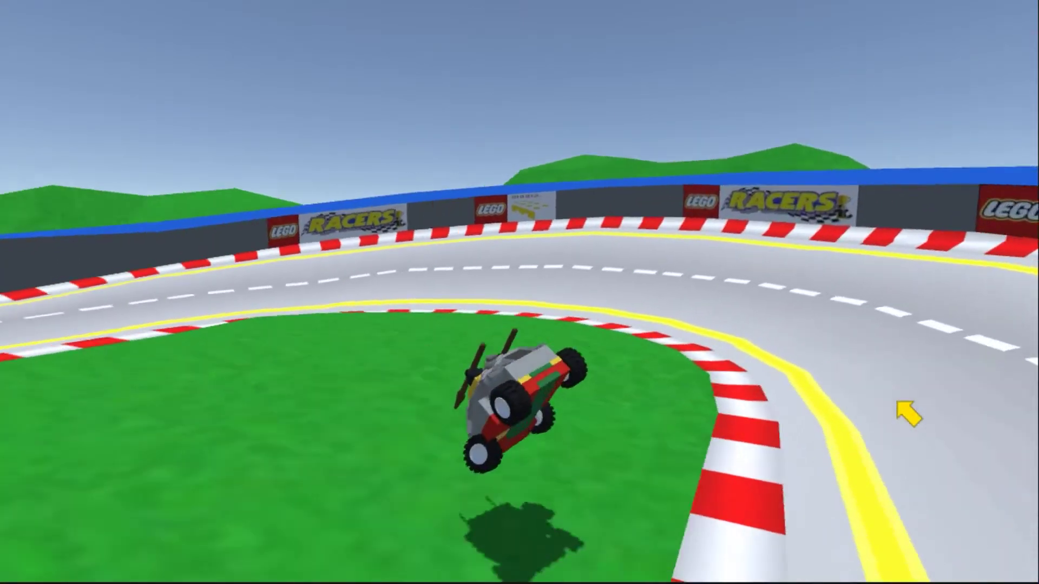
key("Left")
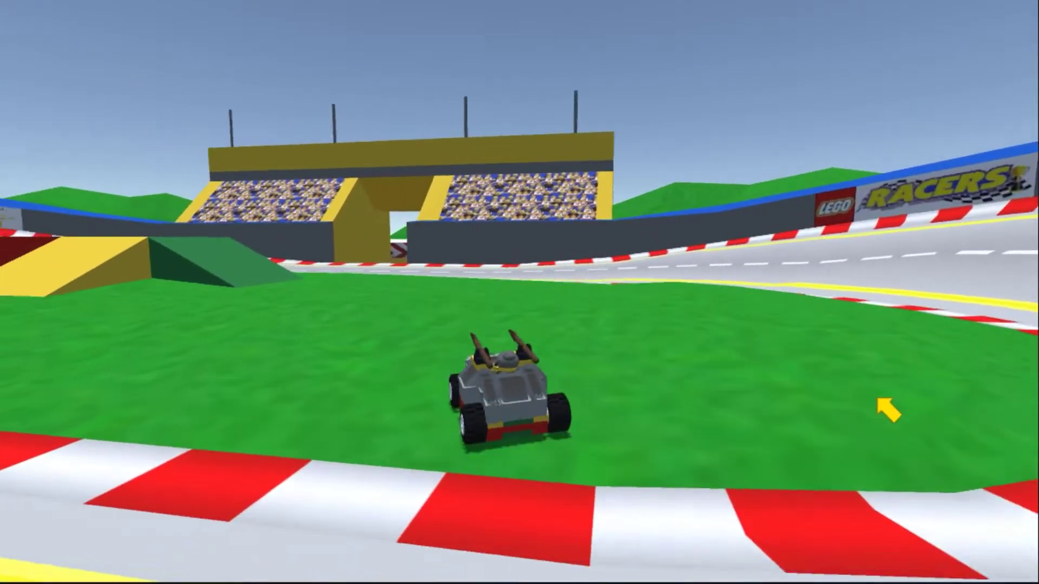
key("Right")
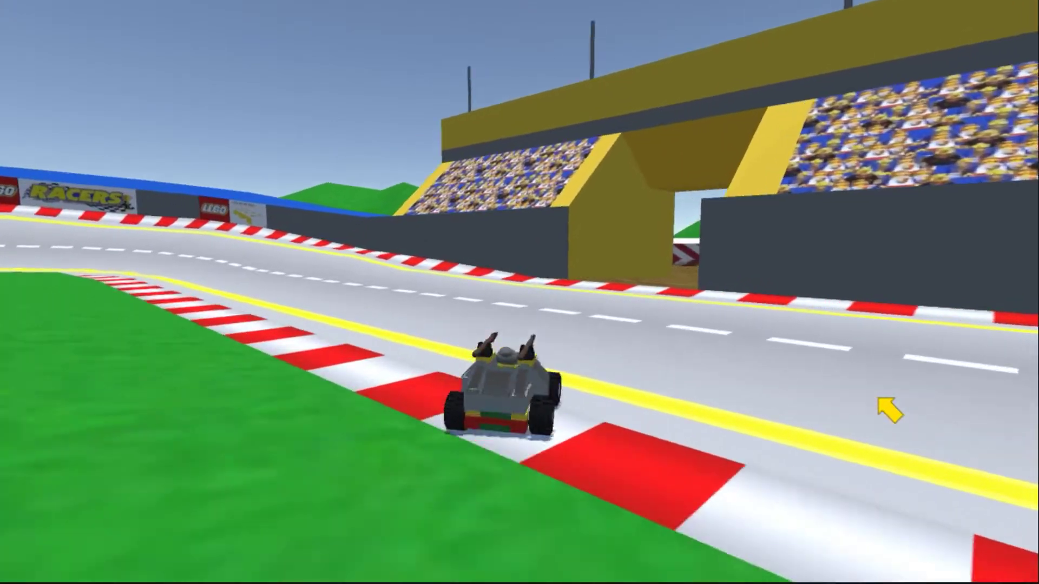
key("Left")
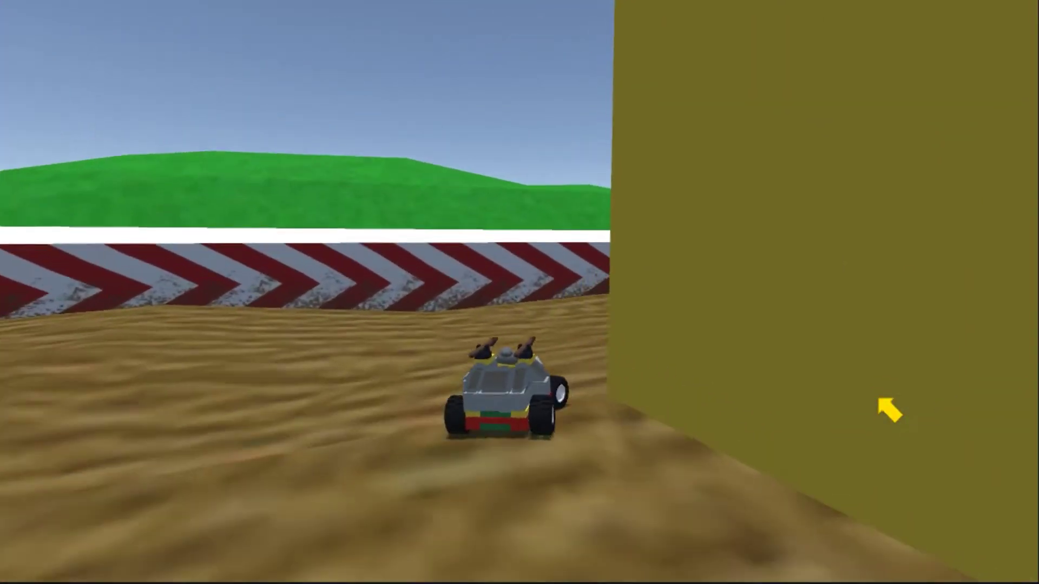
key("Right")
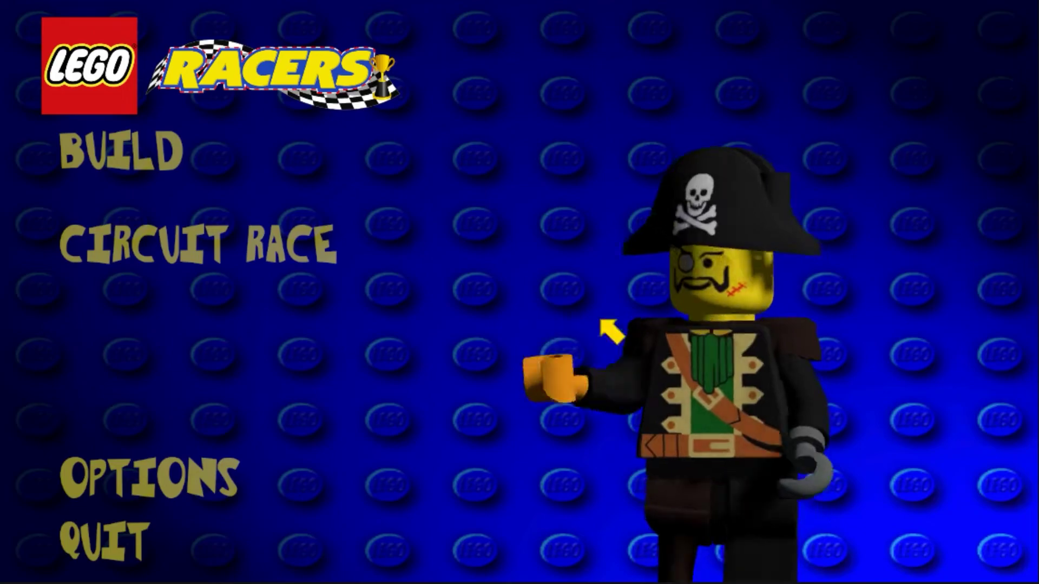
- In Build, cycle past SKELE to COOL GUY, then open Circuit Race from the main menu
left_click(134, 157)
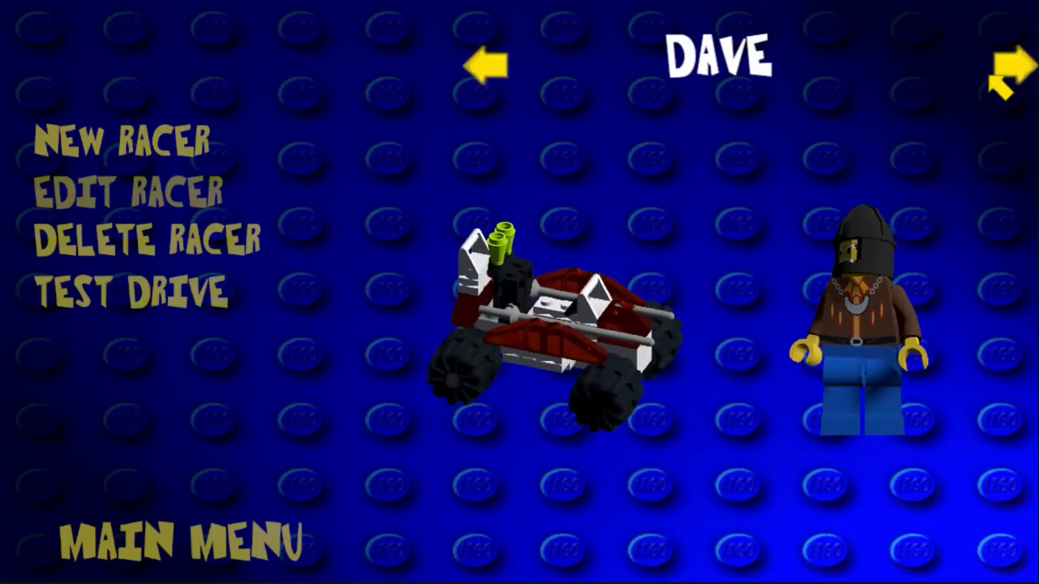
left_click(1009, 70)
left_click(1010, 71)
left_click(1009, 71)
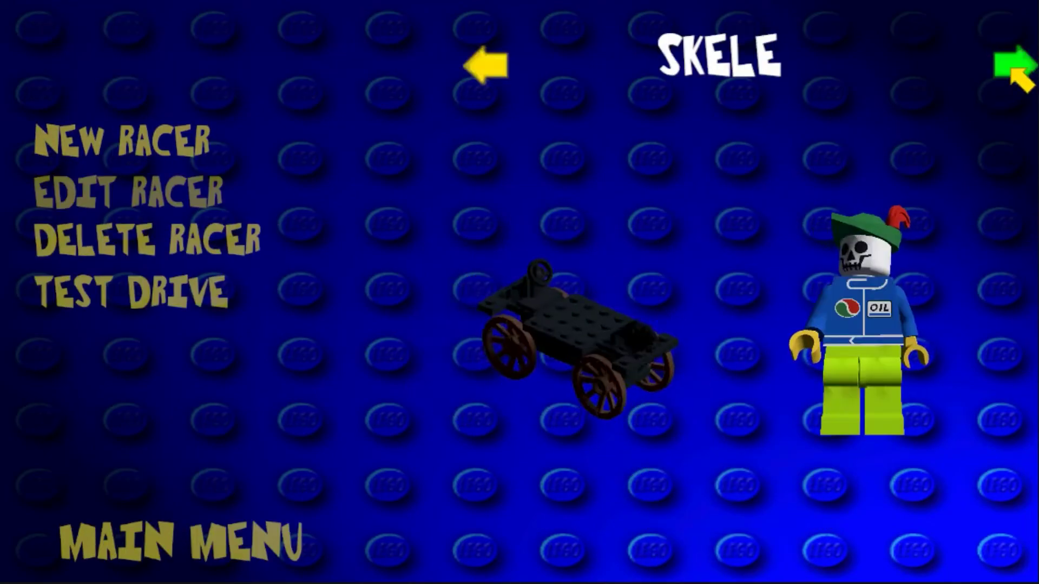
left_click(1009, 70)
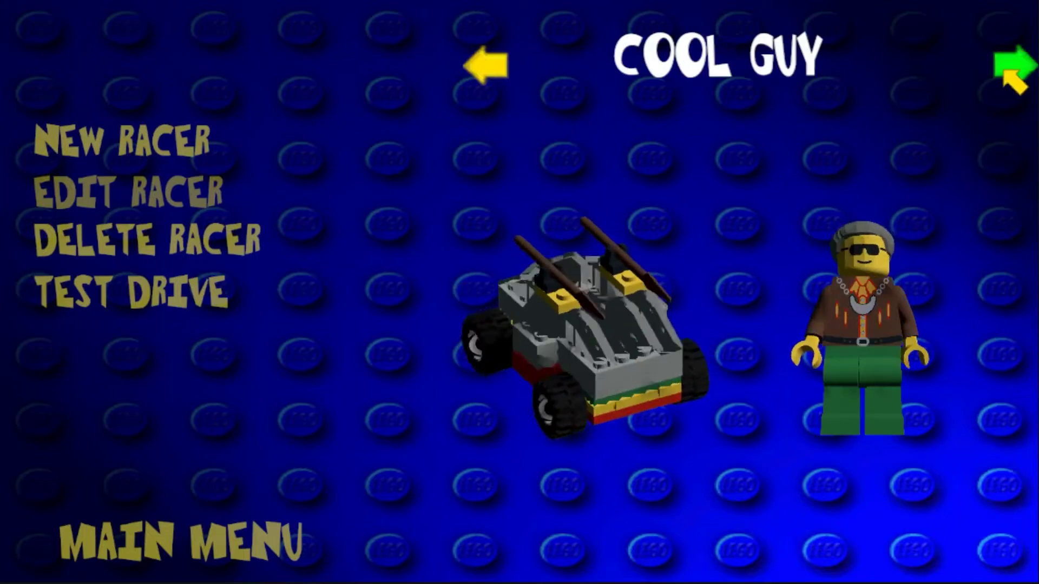
left_click(225, 534)
left_click(168, 258)
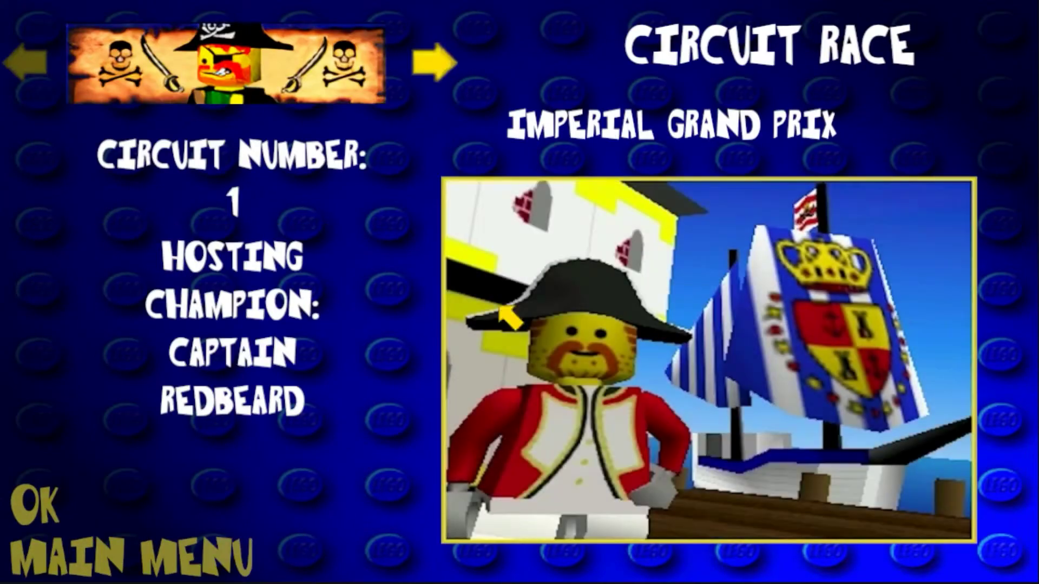